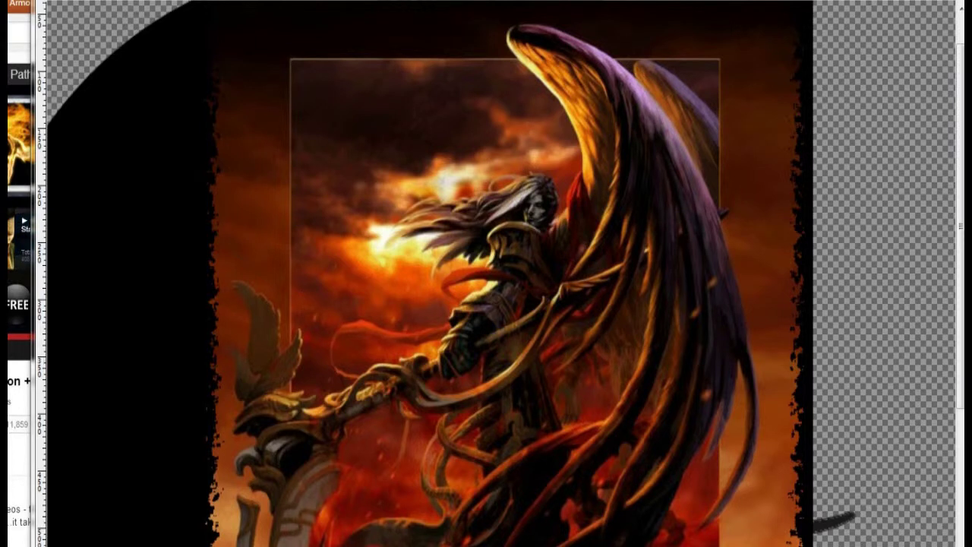
Step: Place path anchors from the shoulder over the large wing's tip and down its outer edge to the outermost feathers
{"action": "left_click_drag", "start_coordinate": [549, 228], "coordinate": [560, 101]}
{"action": "left_click_drag", "start_coordinate": [518, 25], "coordinate": [673, 125]}
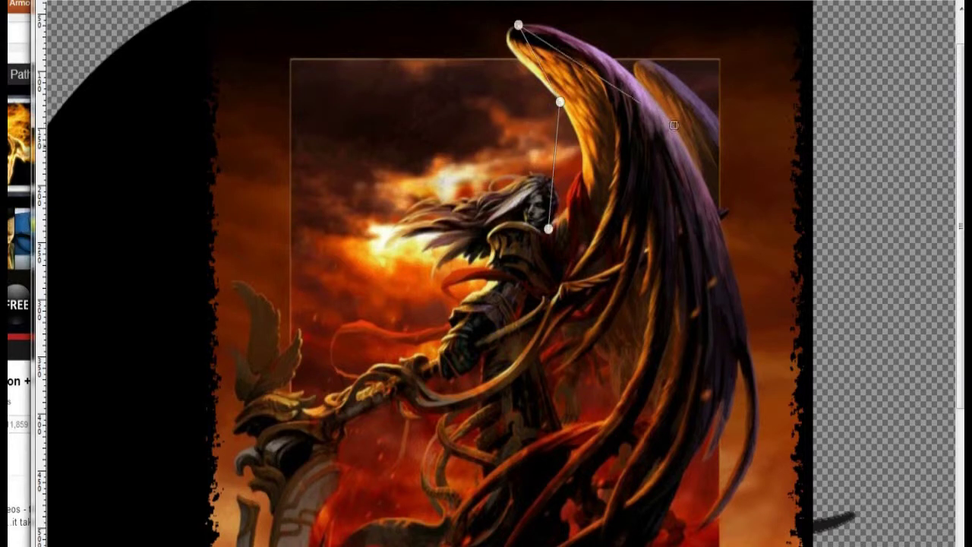
{"action": "left_click_drag", "start_coordinate": [694, 534], "coordinate": [705, 543]}
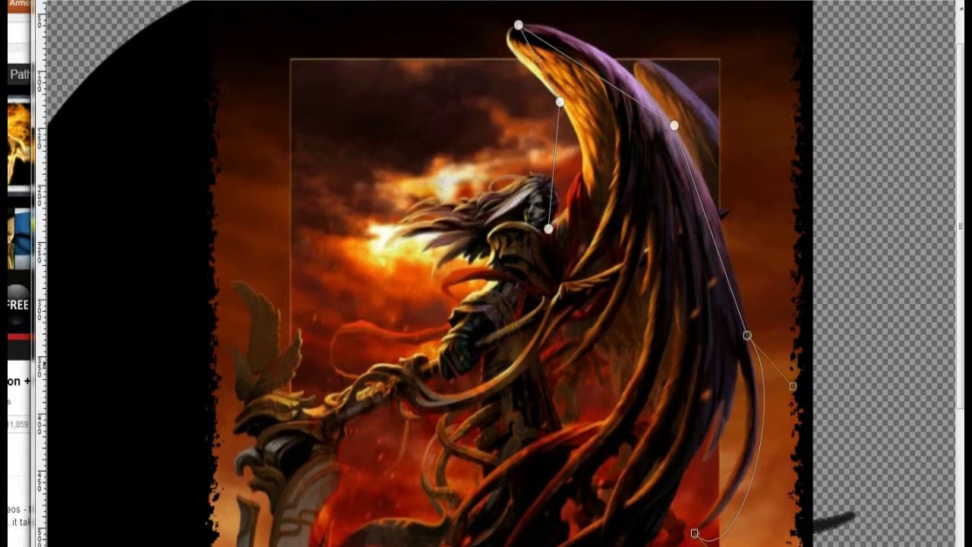
{"action": "left_click", "coordinate": [703, 459]}
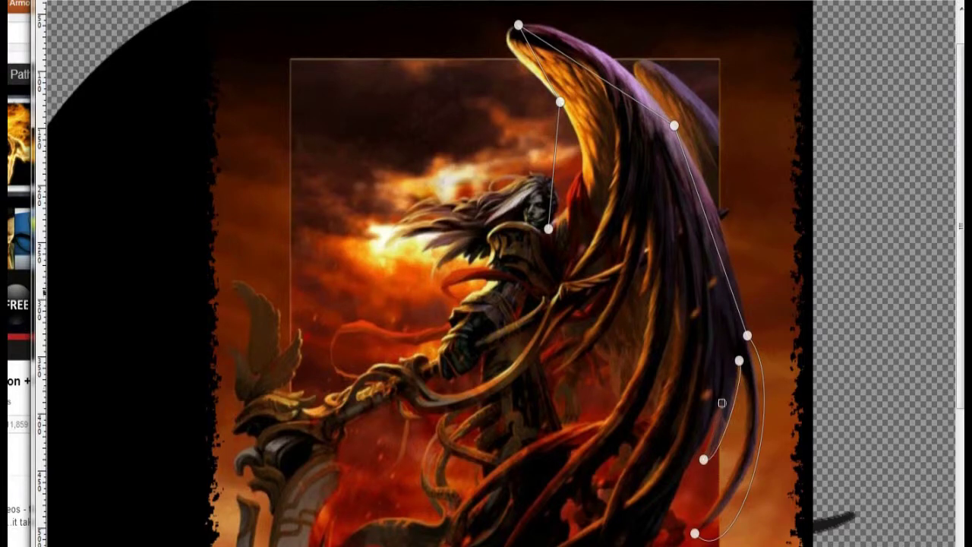
Step: Continue the wing path through the lower feather tips and the gaps between them, ending back at the shoulder
{"action": "scroll", "coordinate": [505, 274], "scroll_direction": "down", "scroll_amount": 3}
{"action": "left_click_drag", "start_coordinate": [606, 432], "coordinate": [622, 447]}
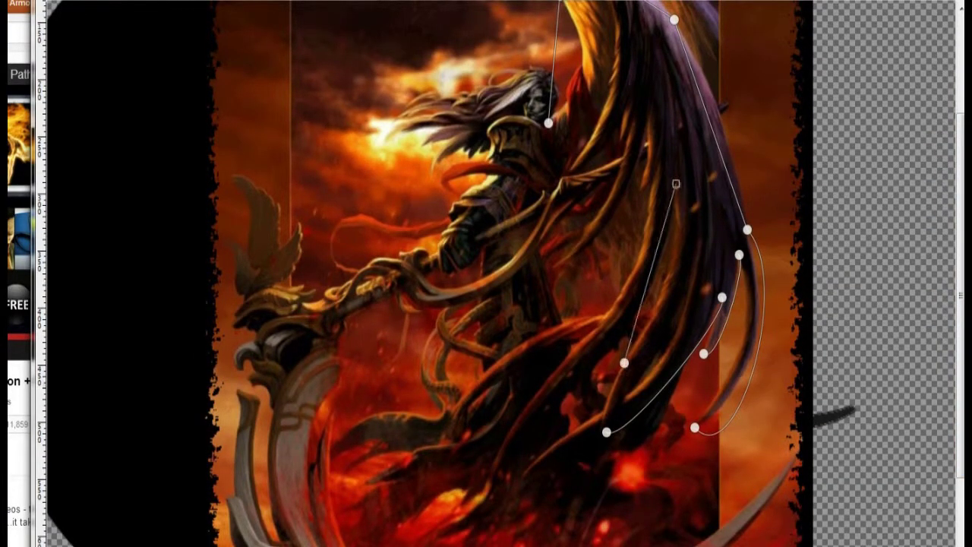
{"action": "left_click_drag", "start_coordinate": [651, 109], "coordinate": [555, 266]}
{"action": "scroll", "coordinate": [555, 266], "scroll_direction": "up", "scroll_amount": 3}
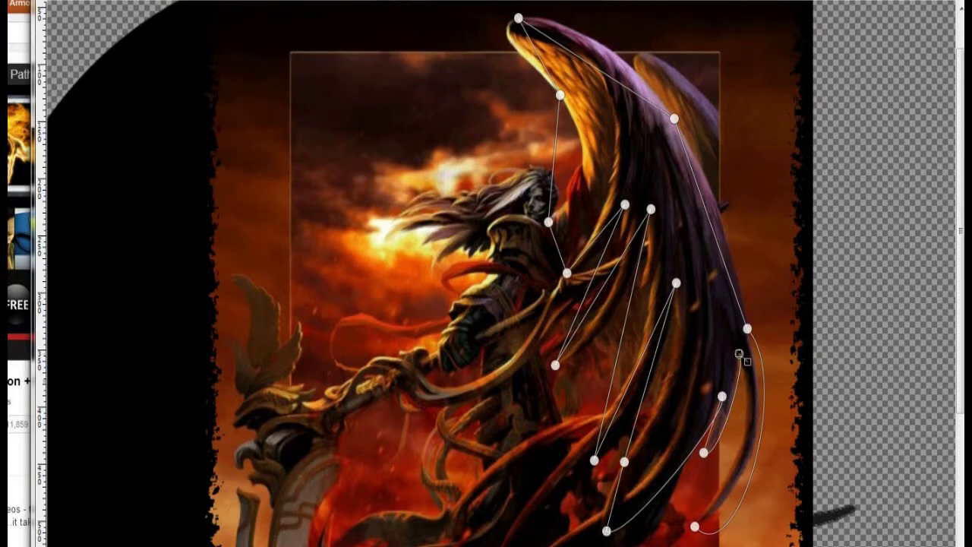
Step: Curve the path segments around the long outermost feather and the short feather tip beside it
{"action": "scroll", "coordinate": [694, 524], "scroll_direction": "down", "scroll_amount": 3}
{"action": "left_click_drag", "start_coordinate": [694, 399], "coordinate": [718, 517]}
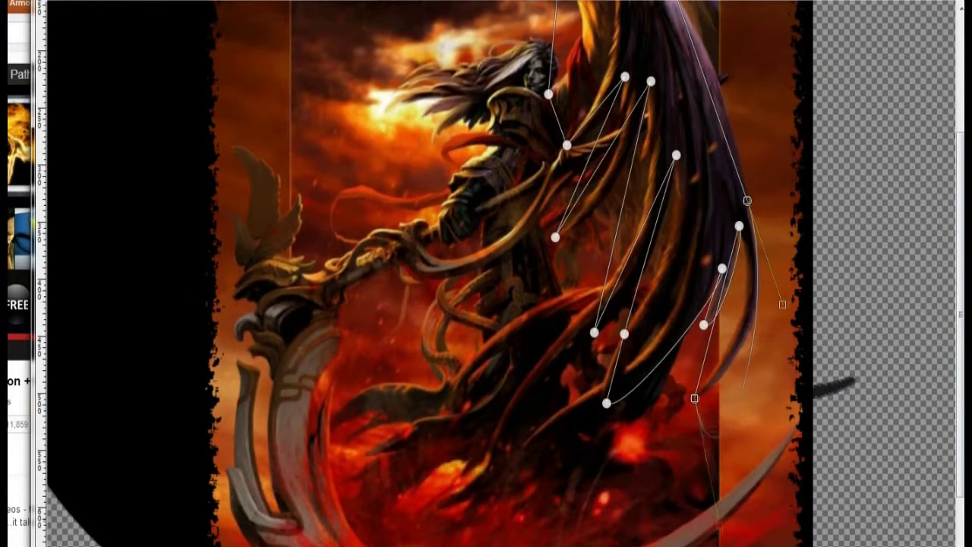
{"action": "left_click_drag", "start_coordinate": [740, 226], "coordinate": [754, 334]}
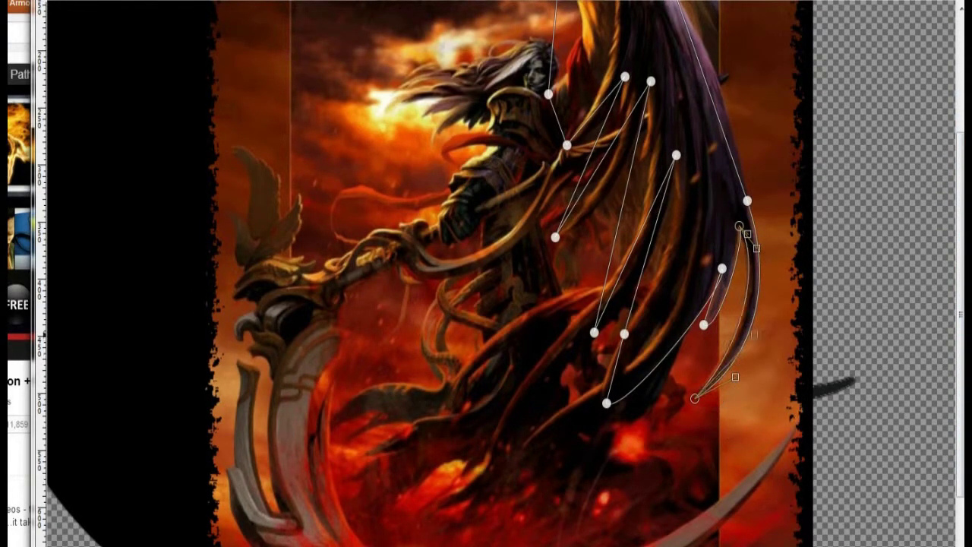
{"action": "left_click", "coordinate": [706, 327]}
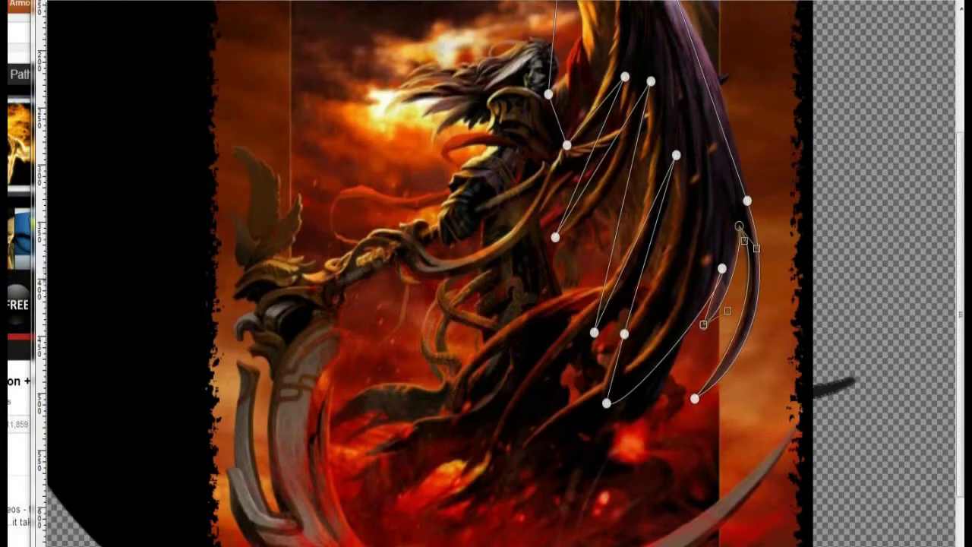
{"action": "left_click", "coordinate": [722, 268]}
{"action": "key", "text": "ctrl+plus"}
{"action": "key", "text": "ctrl+plus"}
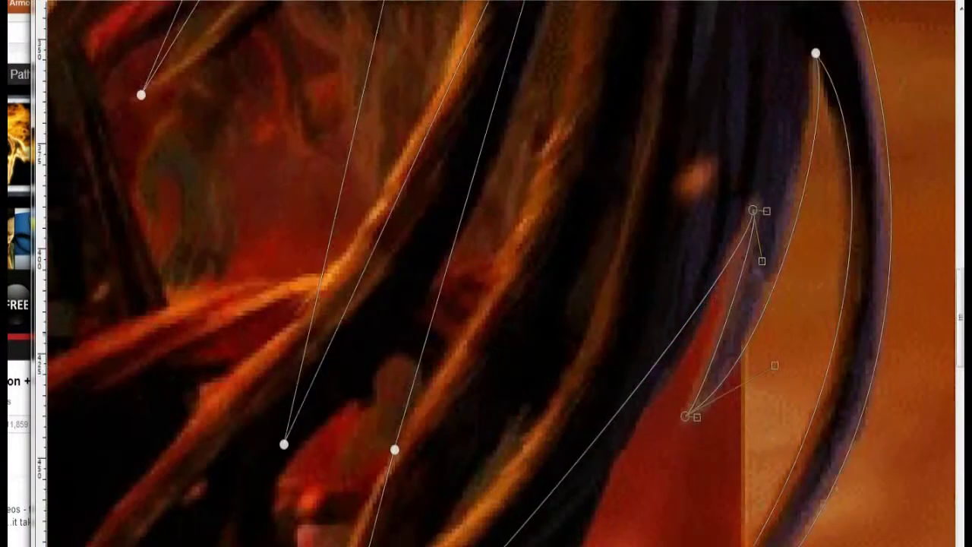
Step: Bend the path along the lower edge of the wing between the short feather tip and the lowest feather
{"action": "key", "text": "ctrl+plus"}
{"action": "key", "text": "ctrl+minus"}
{"action": "key", "text": "ctrl+minus"}
{"action": "left_click", "coordinate": [373, 503]}
{"action": "key", "text": "ctrl+plus"}
{"action": "scroll", "coordinate": [486, 273], "scroll_direction": "up", "scroll_amount": 1}
{"action": "left_click_drag", "start_coordinate": [331, 413], "coordinate": [461, 261]}
{"action": "scroll", "coordinate": [486, 274], "scroll_direction": "up", "scroll_amount": 4}
{"action": "mouse_move", "coordinate": [275, 458]}
{"action": "left_mouse_down"}
{"action": "mouse_move", "coordinate": [265, 496]}
{"action": "mouse_move", "coordinate": [281, 449]}
{"action": "left_mouse_up"}
Step: Curve both sides of the long narrow gap in the lower feathers to follow the feather edges
{"action": "scroll", "coordinate": [486, 273], "scroll_direction": "up", "scroll_amount": 5}
{"action": "left_click_drag", "start_coordinate": [577, 44], "coordinate": [601, 304]}
{"action": "scroll", "coordinate": [601, 304], "scroll_direction": "down", "scroll_amount": 5}
{"action": "left_click_drag", "start_coordinate": [432, 334], "coordinate": [452, 268]}
{"action": "scroll", "coordinate": [486, 273], "scroll_direction": "down", "scroll_amount": 5}
{"action": "scroll", "coordinate": [486, 273], "scroll_direction": "up", "scroll_amount": 1}
{"action": "left_click_drag", "start_coordinate": [813, 98], "coordinate": [738, 319]}
{"action": "scroll", "coordinate": [738, 319], "scroll_direction": "down", "scroll_amount": 5}
Step: Shape the path around the middle feather so both sides curve from its pointed lower tip to the adjoining gap
{"action": "left_click_drag", "start_coordinate": [447, 352], "coordinate": [510, 365]}
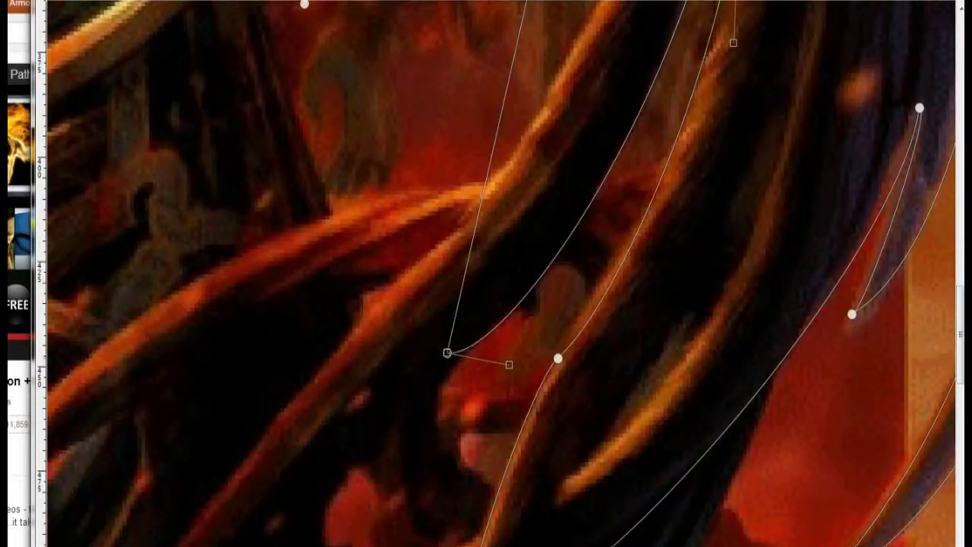
{"action": "scroll", "coordinate": [486, 273], "scroll_direction": "down", "scroll_amount": 5}
{"action": "left_click_drag", "start_coordinate": [749, 282], "coordinate": [718, 342]}
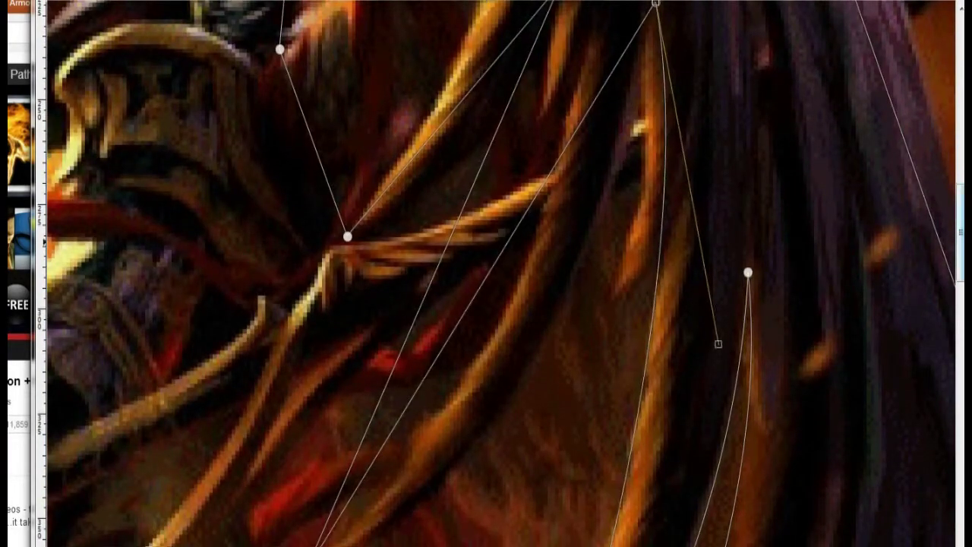
{"action": "scroll", "coordinate": [486, 273], "scroll_direction": "down", "scroll_amount": 5}
{"action": "left_click_drag", "start_coordinate": [508, 412], "coordinate": [528, 404]}
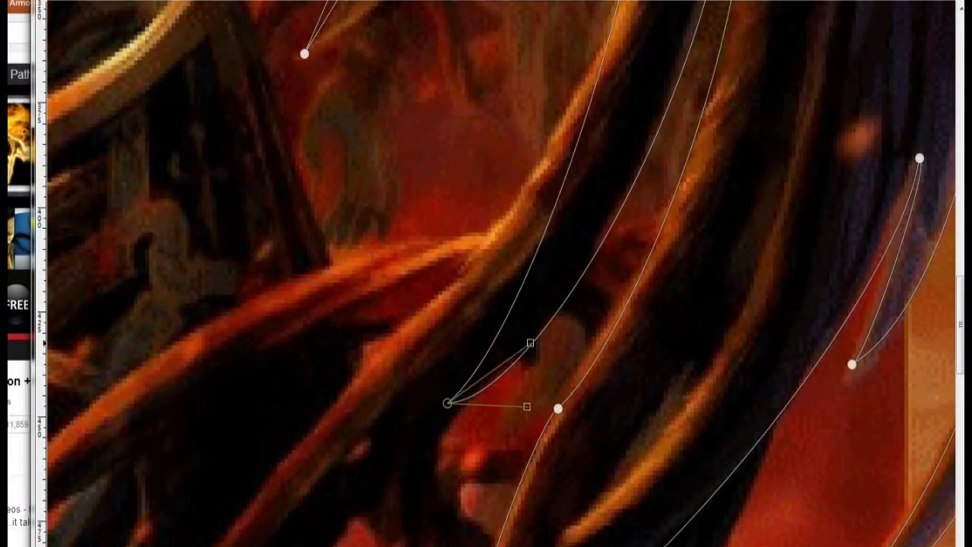
Step: Curve the path along the innermost feather and the gap closest to the shoulder
{"action": "scroll", "coordinate": [486, 273], "scroll_direction": "down", "scroll_amount": 5}
{"action": "left_click_drag", "start_coordinate": [486, 452], "coordinate": [471, 443]}
{"action": "scroll", "coordinate": [486, 274], "scroll_direction": "up", "scroll_amount": 5}
{"action": "left_click_drag", "start_coordinate": [658, 129], "coordinate": [662, 189]}
{"action": "scroll", "coordinate": [486, 273], "scroll_direction": "down", "scroll_amount": 5}
{"action": "left_click_drag", "start_coordinate": [355, 393], "coordinate": [424, 252]}
{"action": "scroll", "coordinate": [486, 273], "scroll_direction": "up", "scroll_amount": 5}
{"action": "left_click_drag", "start_coordinate": [565, 235], "coordinate": [562, 317]}
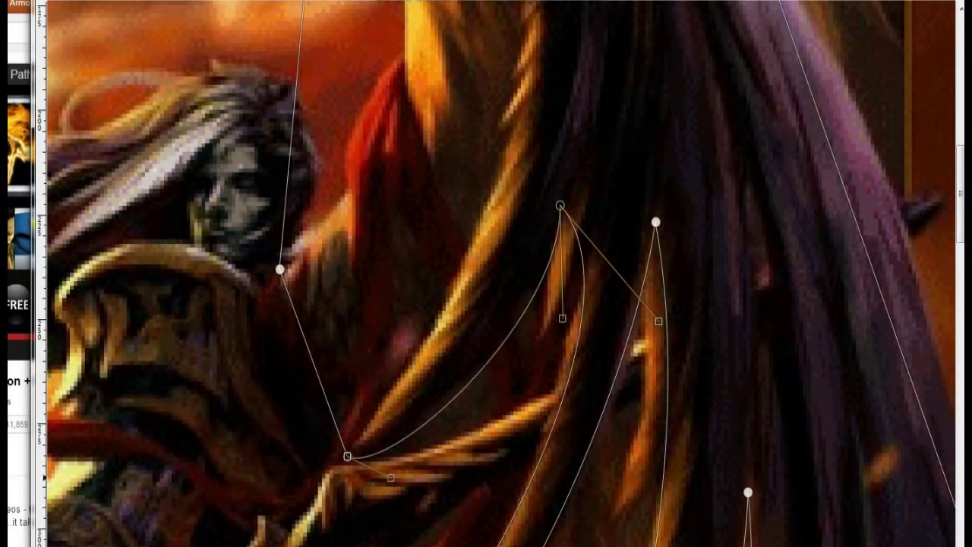
Step: Curve the outline around the shoulder and up the golden inner edge of the wing
{"action": "left_click_drag", "start_coordinate": [347, 456], "coordinate": [283, 498]}
{"action": "scroll", "coordinate": [486, 273], "scroll_direction": "up", "scroll_amount": 5}
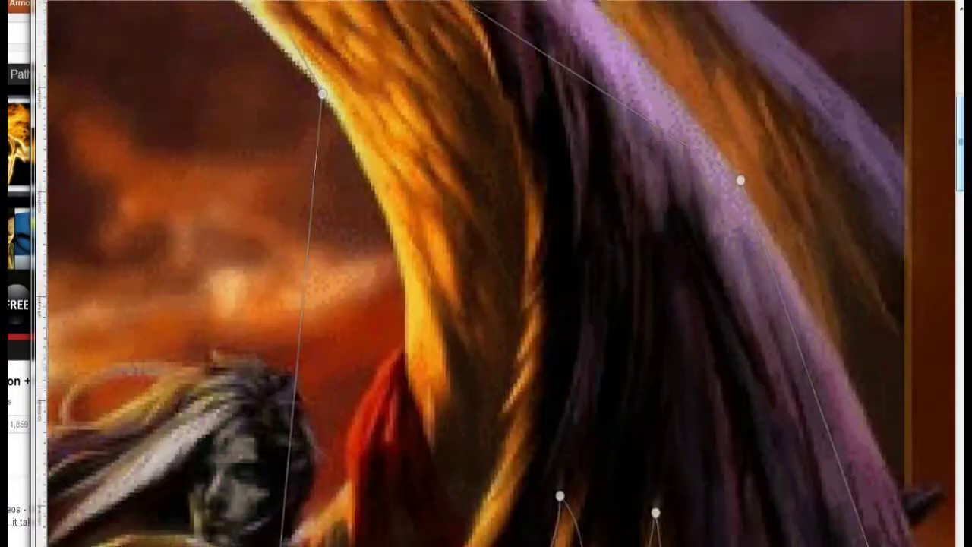
{"action": "scroll", "coordinate": [486, 274], "scroll_direction": "down", "scroll_amount": 3}
{"action": "left_click_drag", "start_coordinate": [279, 402], "coordinate": [391, 532]}
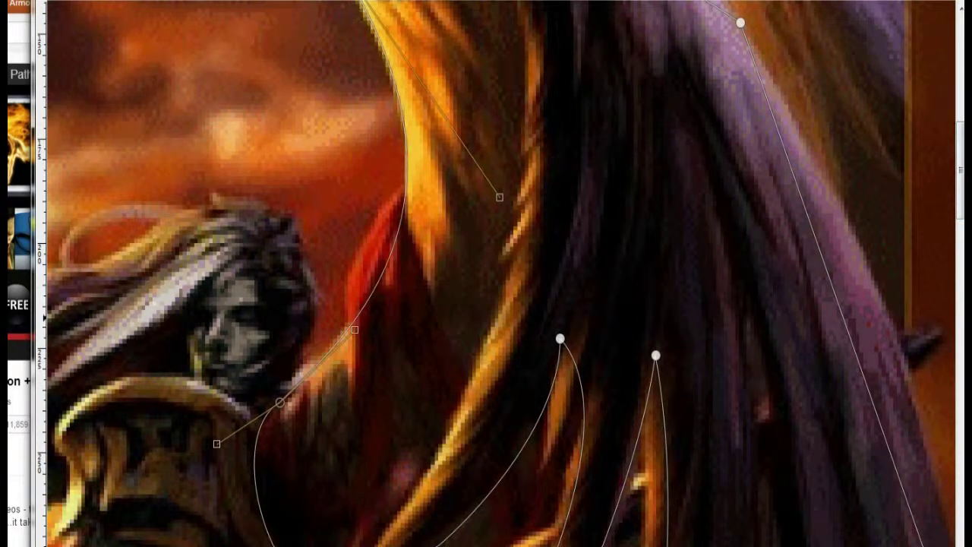
Step: Round the path over the wing tip and along the upper purple edge
{"action": "scroll", "coordinate": [485, 273], "scroll_direction": "up", "scroll_amount": 5}
{"action": "left_click_drag", "start_coordinate": [169, 149], "coordinate": [323, 432]}
{"action": "left_click_drag", "start_coordinate": [740, 519], "coordinate": [321, 96]}
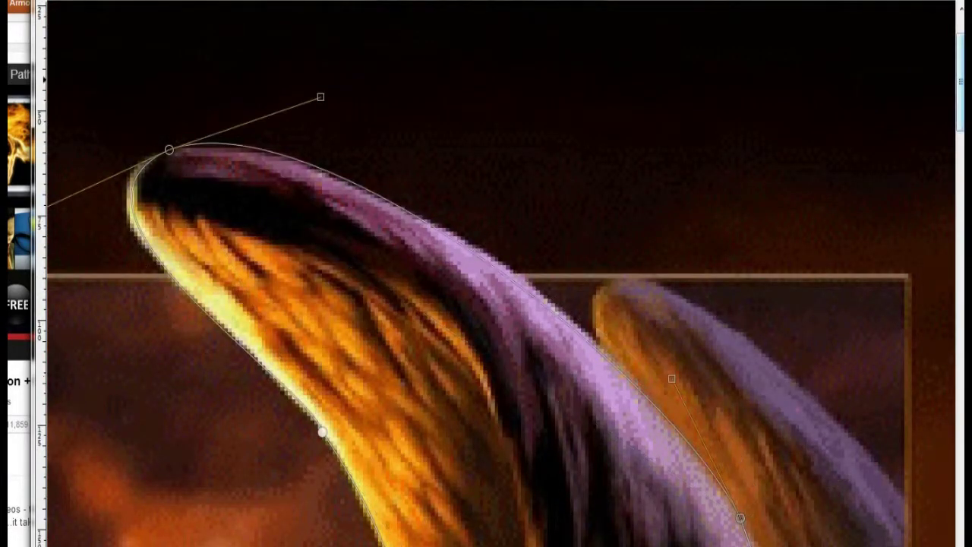
Step: Adjust the path down the purple outer edge of the wing to where the outermost feather begins
{"action": "scroll", "coordinate": [486, 274], "scroll_direction": "down", "scroll_amount": 5}
{"action": "scroll", "coordinate": [486, 273], "scroll_direction": "right", "scroll_amount": 3}
{"action": "left_click_drag", "start_coordinate": [605, 183], "coordinate": [633, 243]}
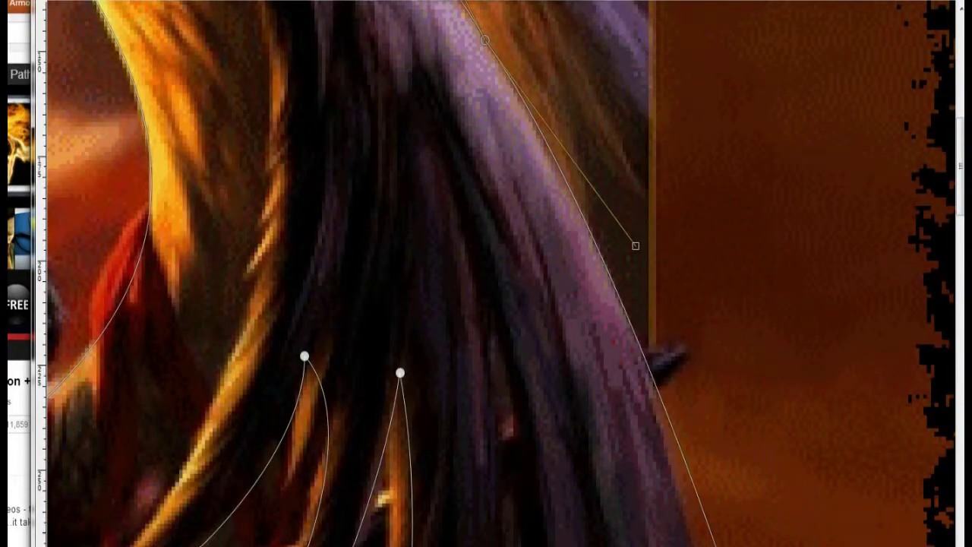
{"action": "scroll", "coordinate": [486, 274], "scroll_direction": "down", "scroll_amount": 5}
{"action": "left_click_drag", "start_coordinate": [755, 347], "coordinate": [764, 301]}
{"action": "scroll", "coordinate": [486, 273], "scroll_direction": "up", "scroll_amount": 3}
{"action": "scroll", "coordinate": [486, 273], "scroll_direction": "down", "scroll_amount": 5}
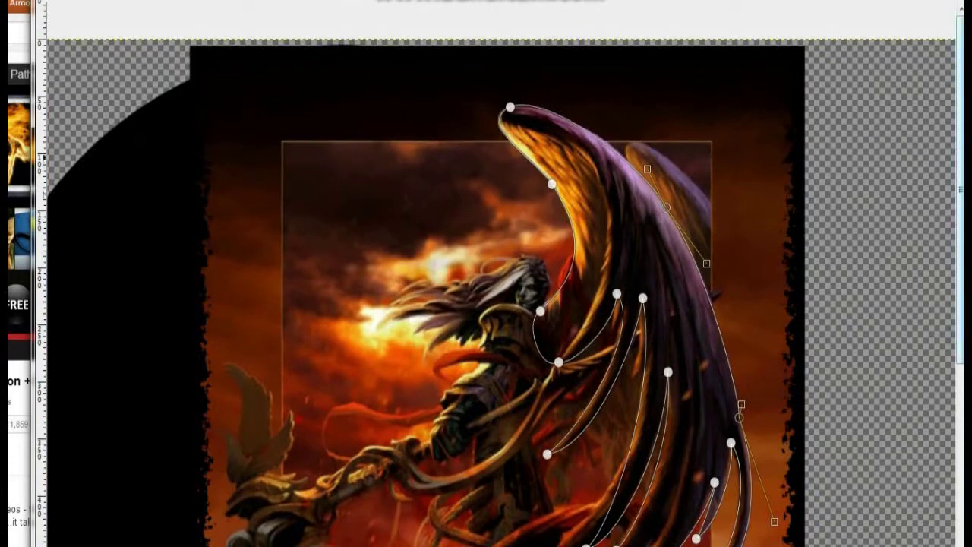
Step: Set the drawing colour to white (ffffff) with the wing outline selected
{"action": "scroll", "coordinate": [486, 273], "scroll_direction": "down", "scroll_amount": 5}
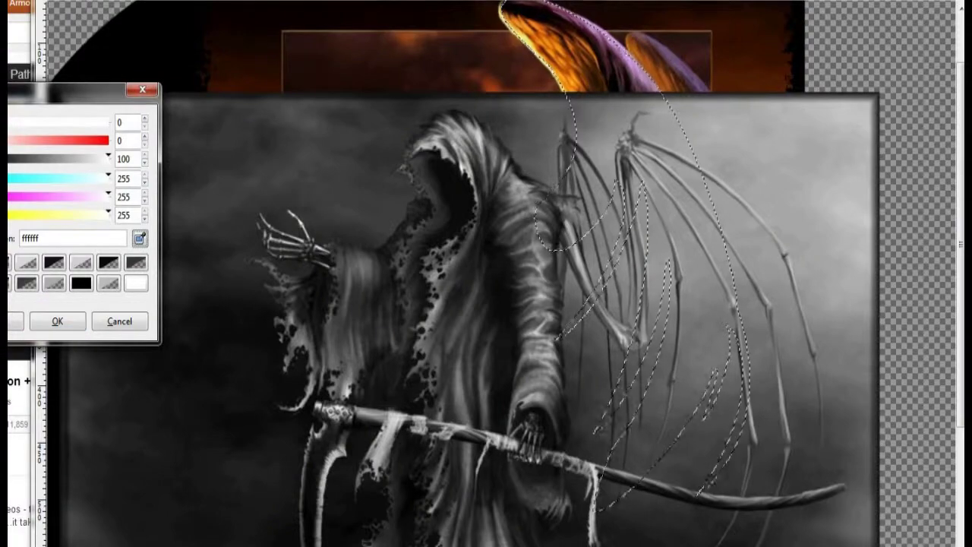
{"action": "key", "text": "Return"}
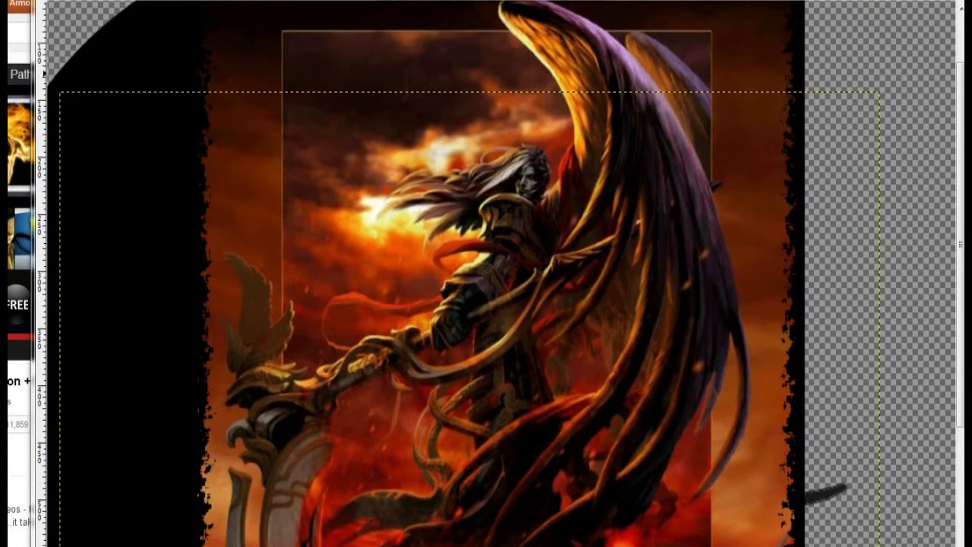
Step: Set the drawing colour to dark grey (101010) with the wing's purple tones selected
{"action": "scroll", "coordinate": [426, 273], "scroll_direction": "up", "scroll_amount": 2}
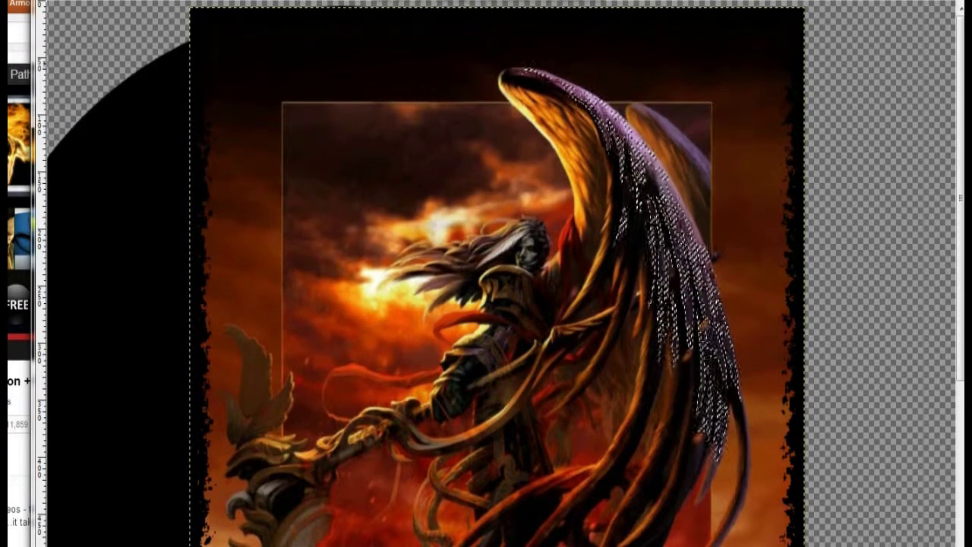
{"action": "key", "text": "ctrl+v"}
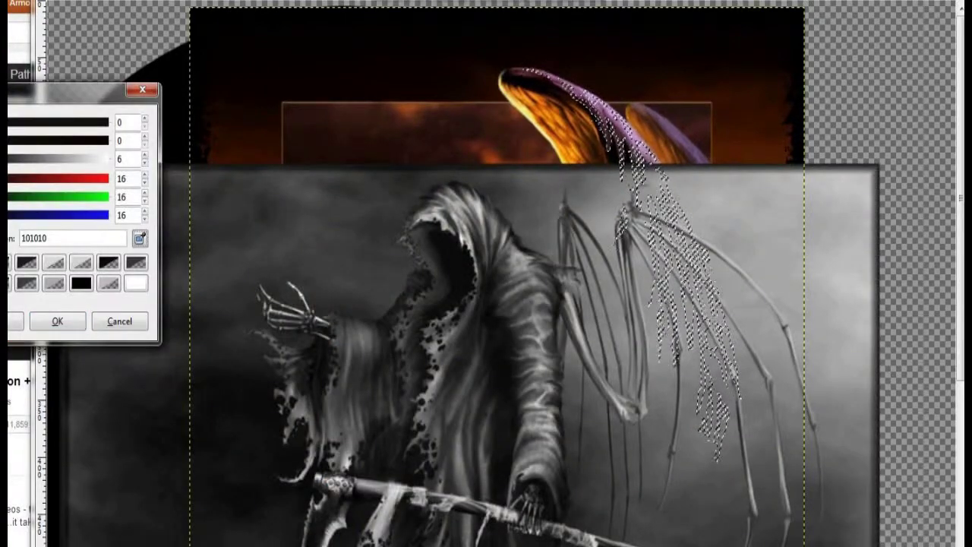
{"action": "key", "text": "Return"}
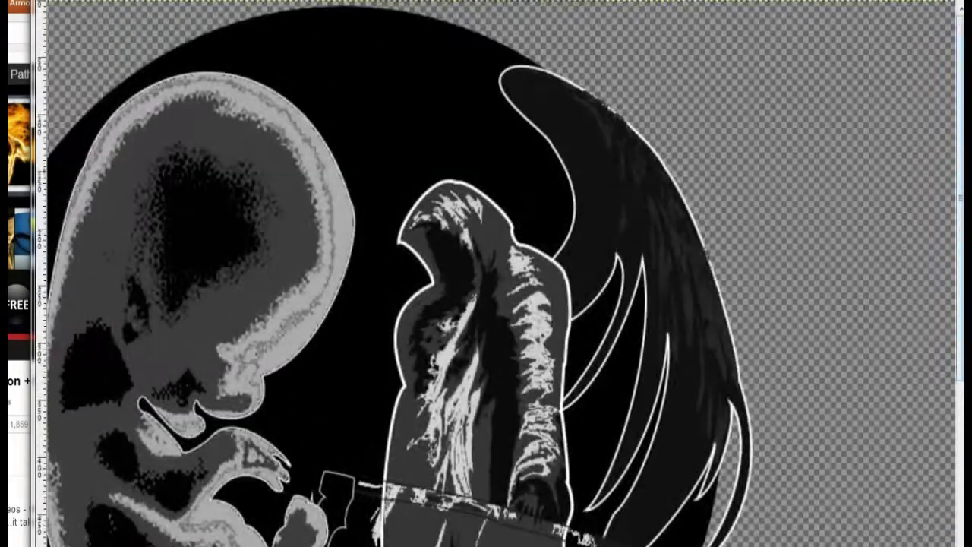
Step: Switch to the project folder in File Explorer and add the Yin-Yang Artwork wallpaper JPEG to the image as a new layer
{"action": "key", "text": "alt+Tab"}
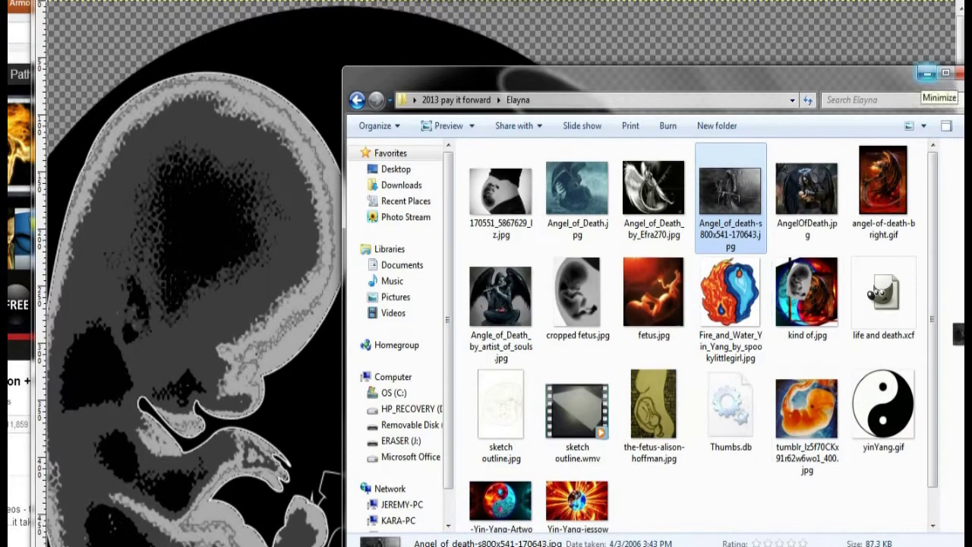
{"action": "left_click", "coordinate": [926, 73]}
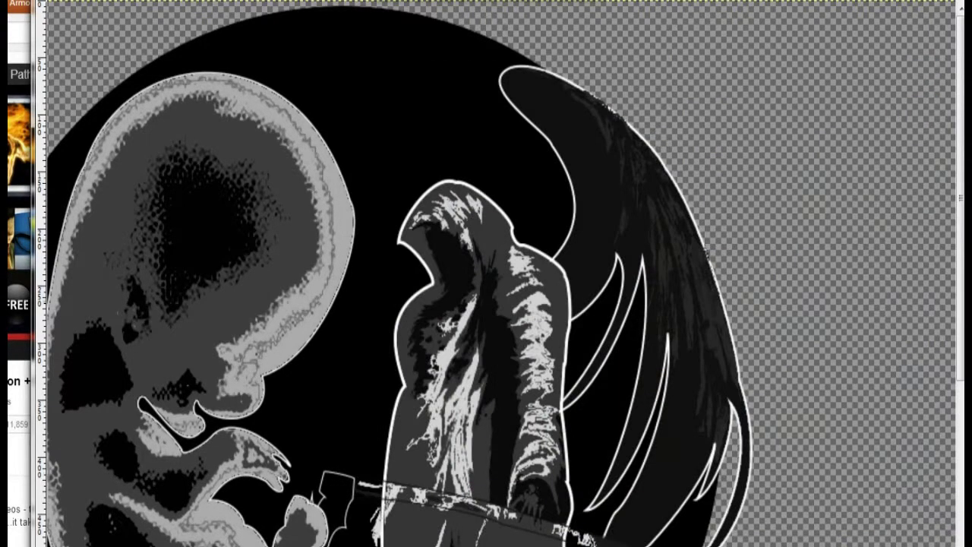
{"action": "scroll", "coordinate": [494, 273], "scroll_direction": "down", "scroll_amount": 5}
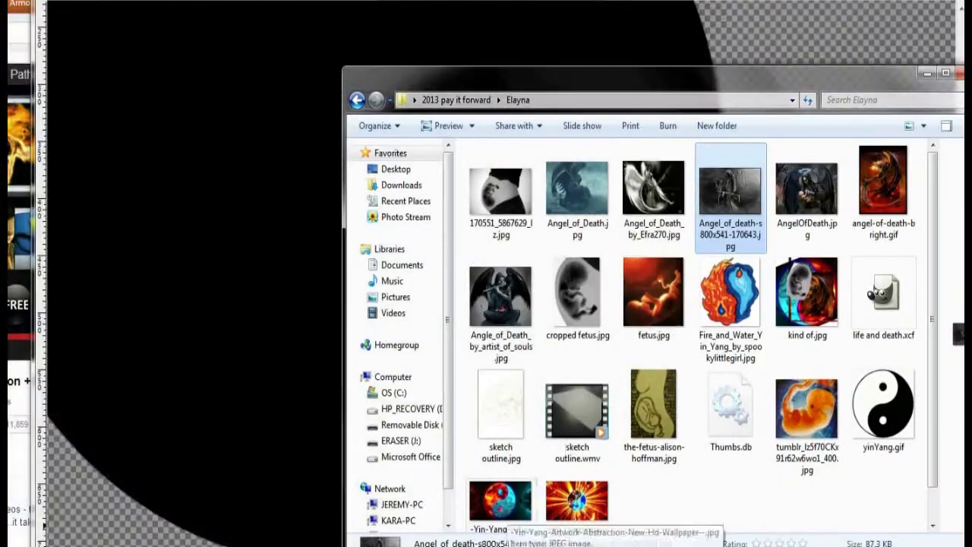
{"action": "left_click_drag", "start_coordinate": [872, 402], "coordinate": [486, 304]}
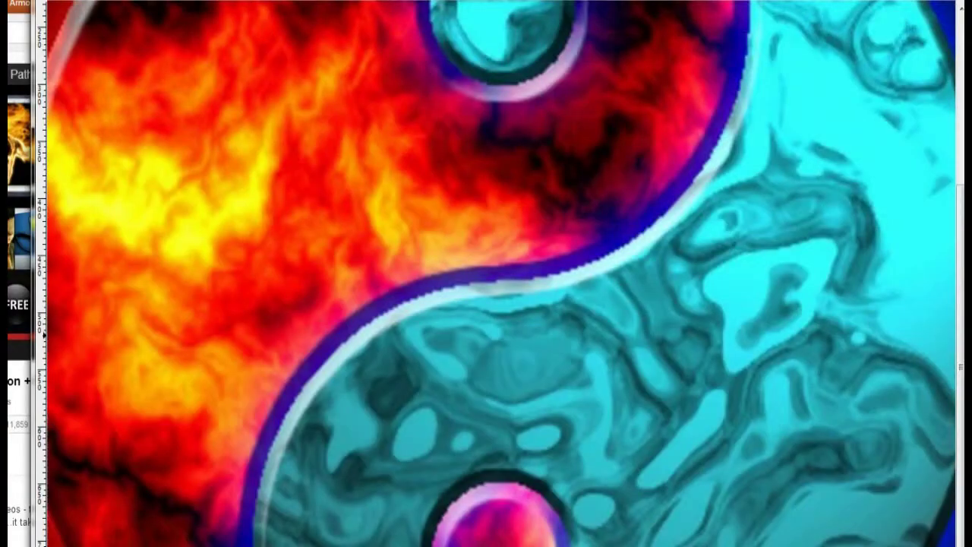
Step: Scale the yin-yang layer down to the image size and align it with the canvas edges
{"action": "key", "text": "shift+ctrl+j"}
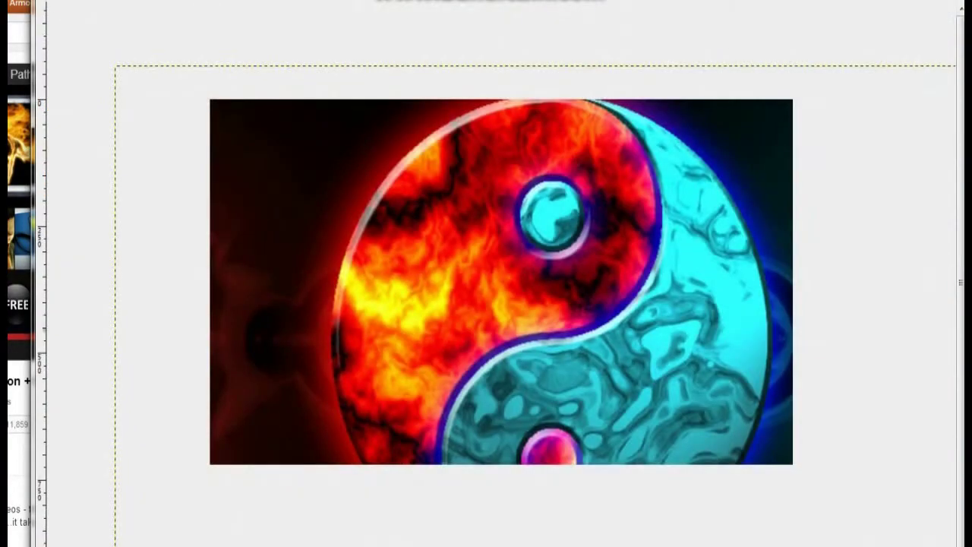
{"action": "key", "text": "alt+l"}
{"action": "key", "text": "s"}
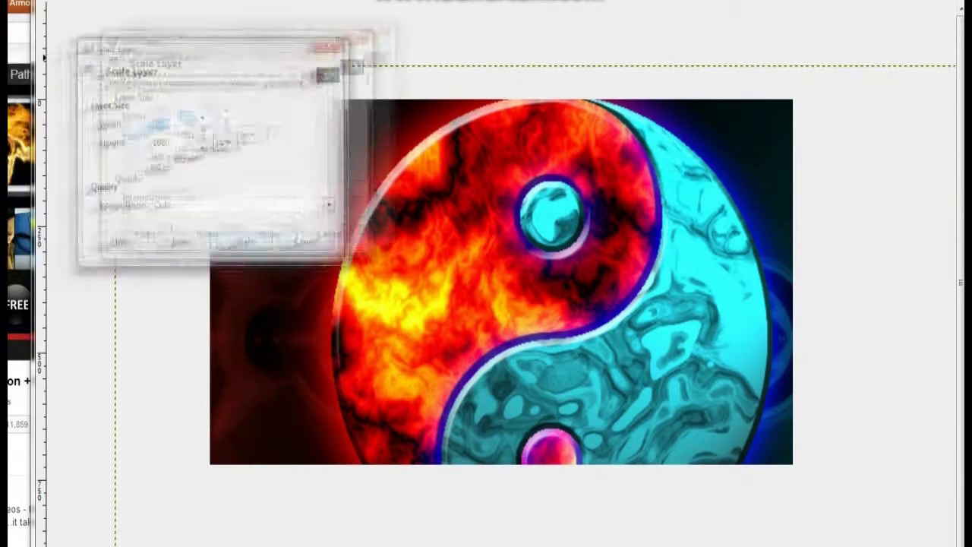
{"action": "type", "text": "1280"}
{"action": "key", "text": "Return"}
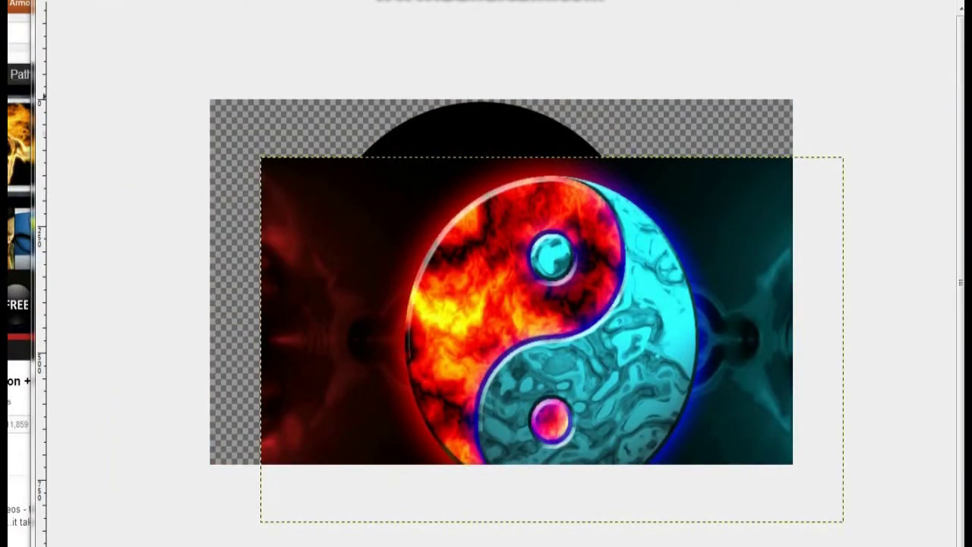
{"action": "left_click_drag", "start_coordinate": [552, 341], "coordinate": [501, 282]}
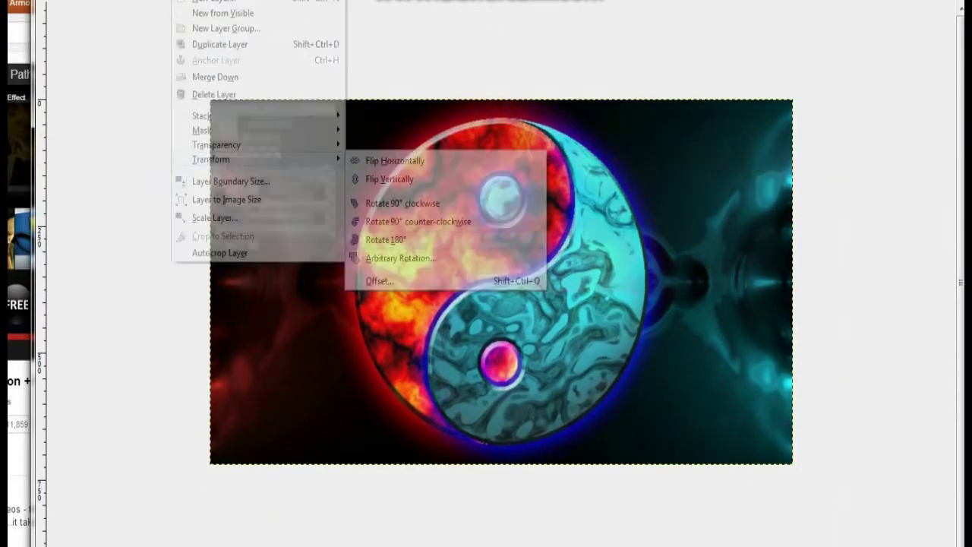
Step: Turn the yin-yang layer 180° so teal is left and red right, and shift it left to the black circle's edge
{"action": "left_click", "coordinate": [397, 157]}
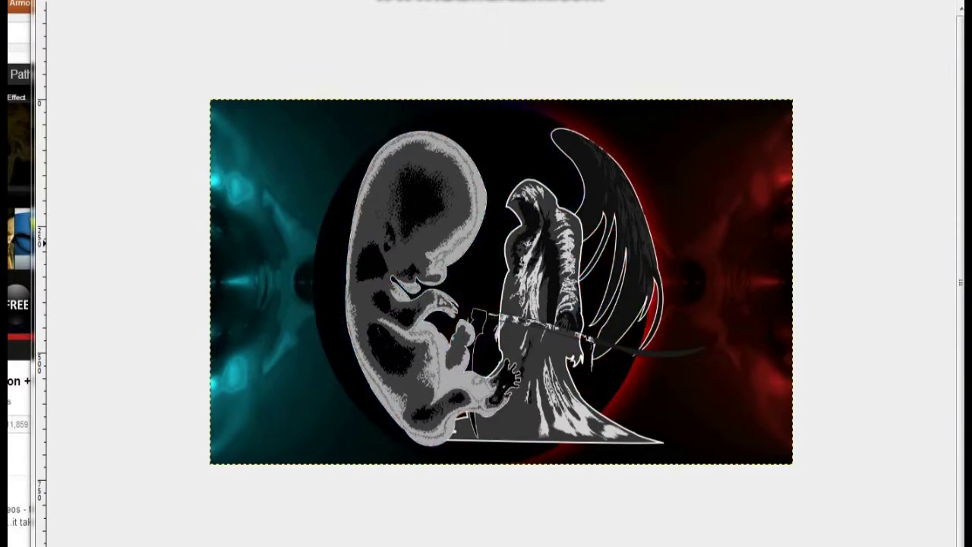
{"action": "left_click_drag", "start_coordinate": [501, 279], "coordinate": [458, 279]}
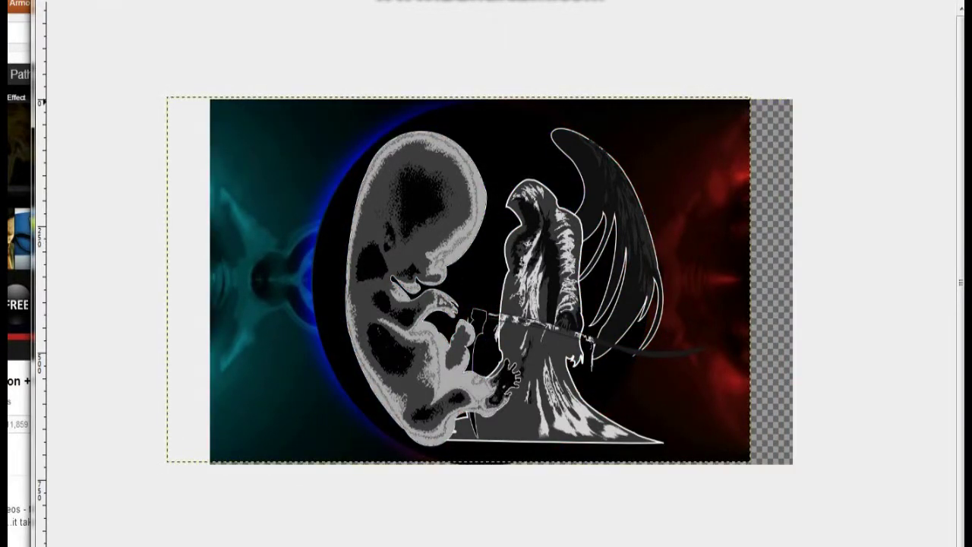
Step: Try to shift the yin-yang layer slightly to the right behind the figures
{"action": "left_click_drag", "start_coordinate": [521, 440], "coordinate": [758, 498]}
{"action": "key", "text": "Delete"}
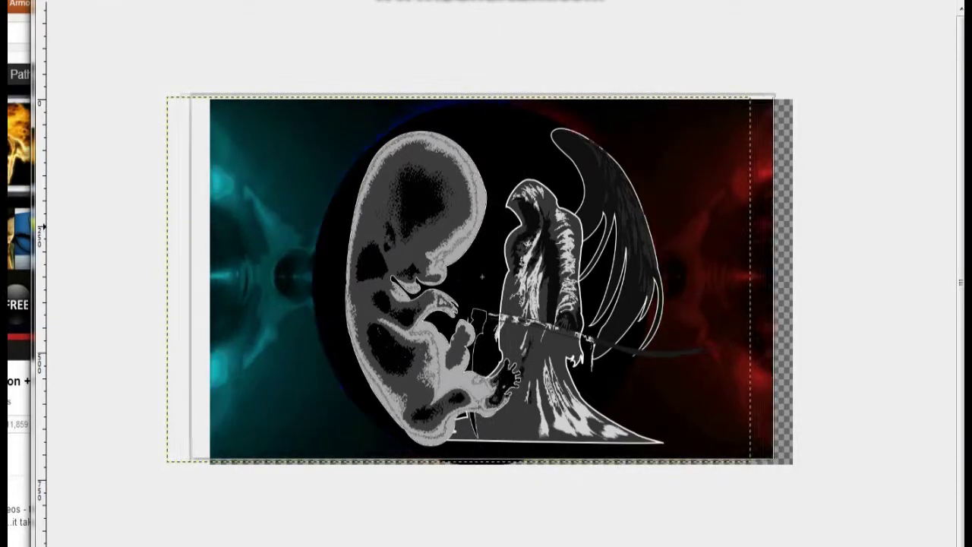
{"action": "key", "text": "ctrl+shift+a"}
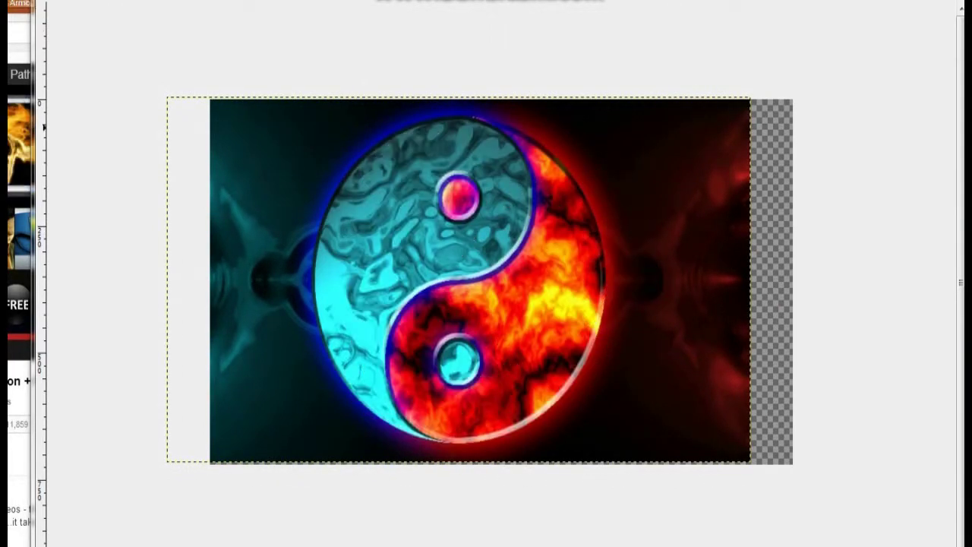
Step: Select the right half of the yin-yang layer, float it, and shift it right so the red glow meets the black circle's edge
{"action": "left_click_drag", "start_coordinate": [469, 98], "coordinate": [750, 476]}
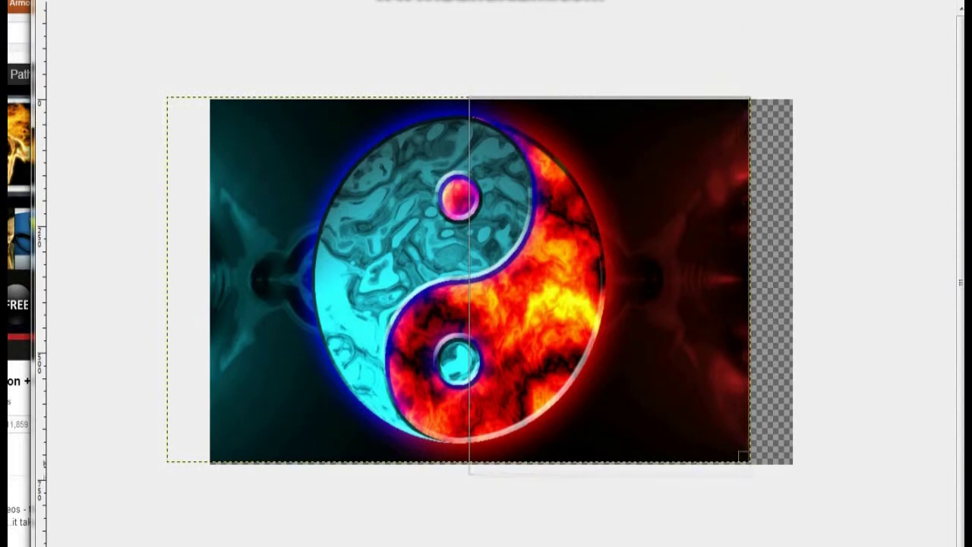
{"action": "left_click_drag", "start_coordinate": [479, 448], "coordinate": [467, 448]}
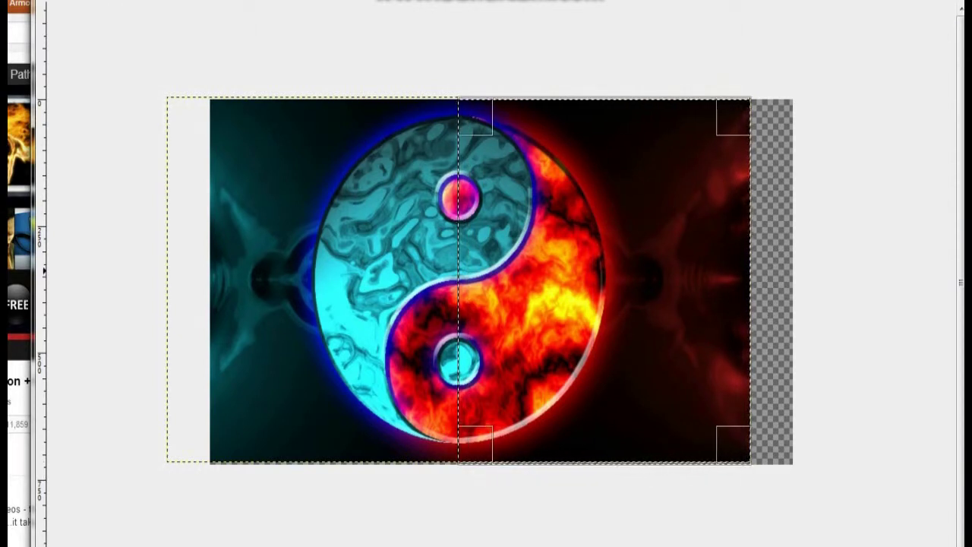
{"action": "key", "text": "alt+s"}
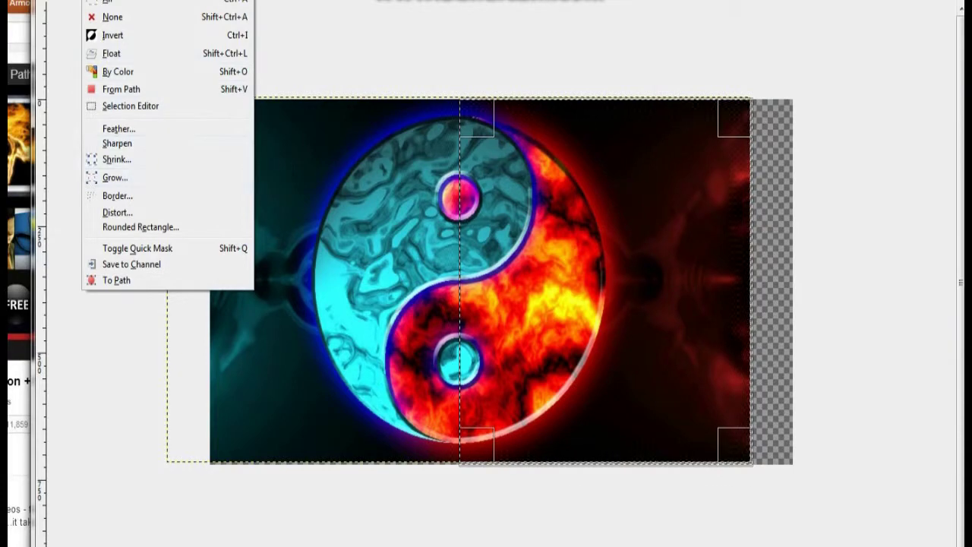
{"action": "key", "text": "Left"}
{"action": "key", "text": "f"}
{"action": "right_click", "coordinate": [645, 283]}
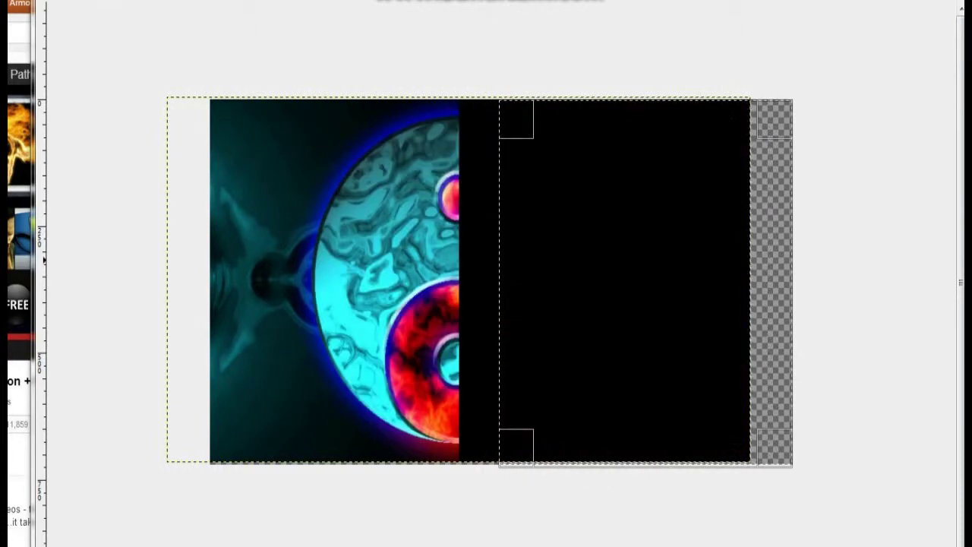
{"action": "left_click_drag", "start_coordinate": [646, 282], "coordinate": [670, 283]}
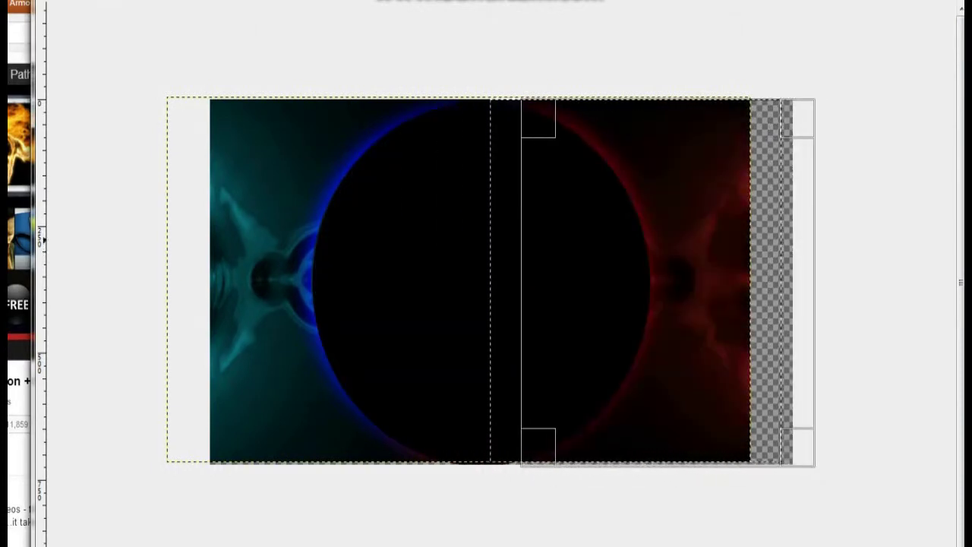
{"action": "left_click_drag", "start_coordinate": [666, 282], "coordinate": [640, 280]}
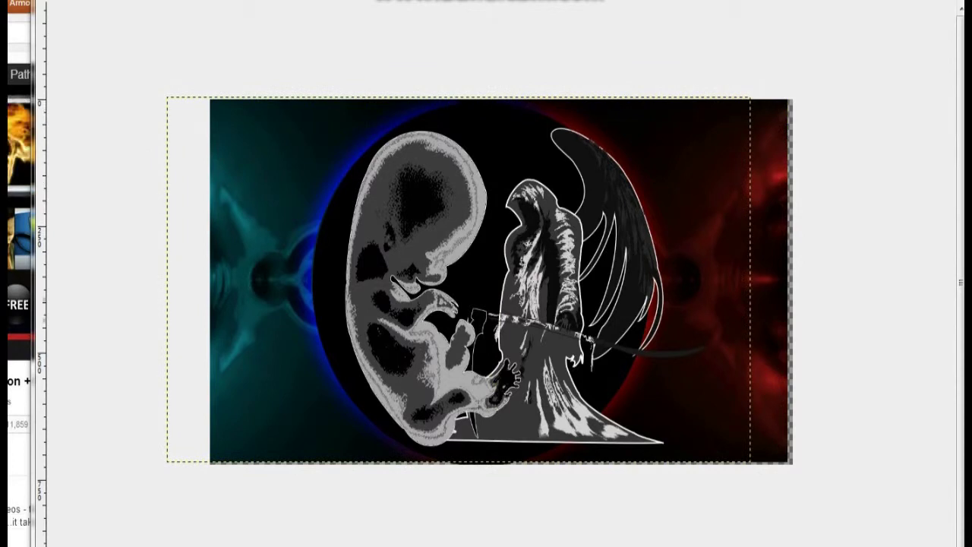
Step: Fill the selected swirl half of the black circle with a cyan-to-blue gradient using 0b0be5, and shift it slightly right
{"action": "key", "text": "Page_Down"}
{"action": "key", "text": "Page_Down"}
{"action": "left_click_drag", "start_coordinate": [478, 282], "coordinate": [483, 282]}
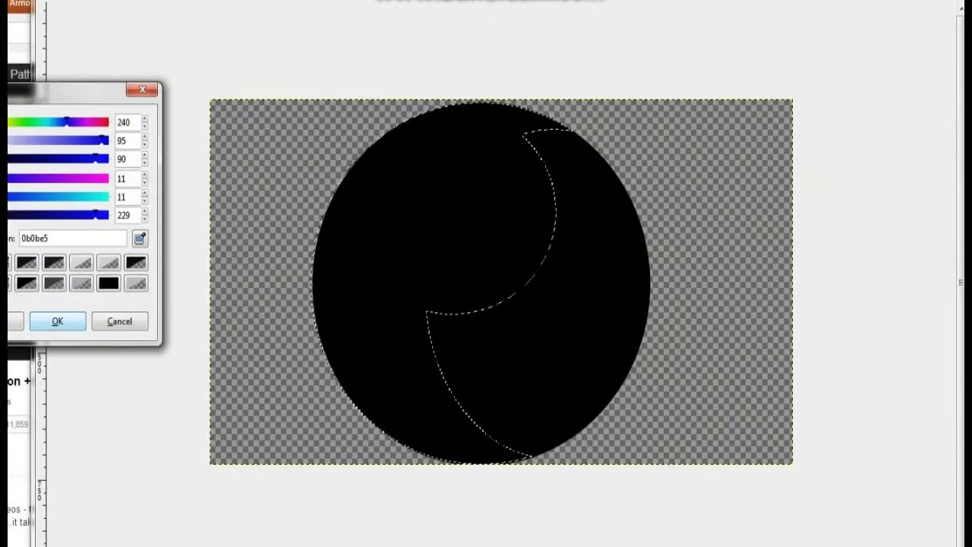
{"action": "left_click", "coordinate": [108, 283]}
{"action": "left_click", "coordinate": [57, 321]}
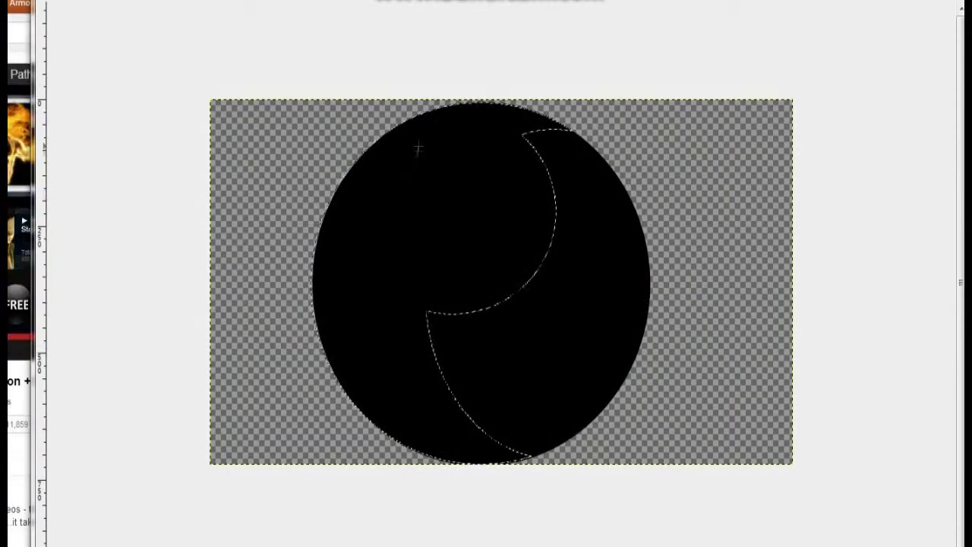
{"action": "left_click_drag", "start_coordinate": [417, 147], "coordinate": [427, 181]}
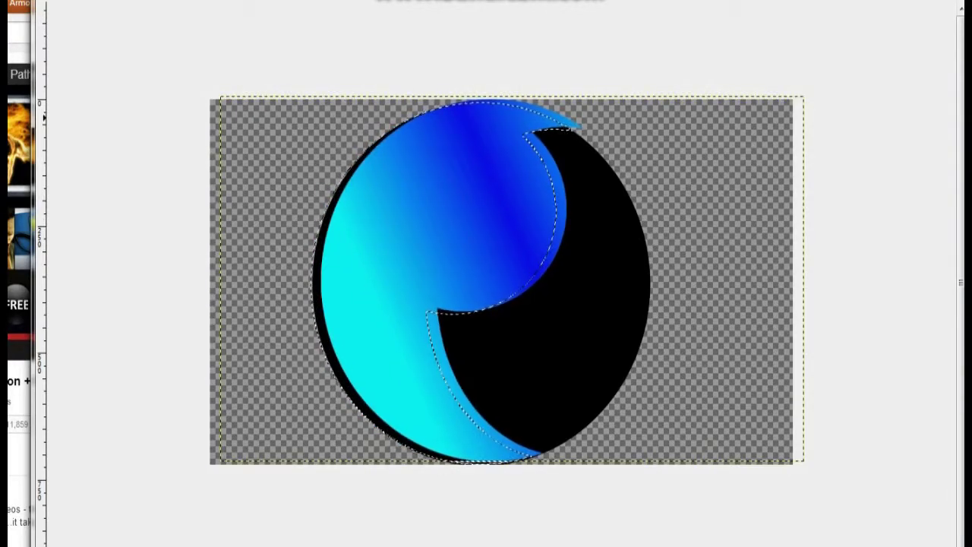
Step: Clear the selection and erase a thin curved line across the blue shape's upper end to separate its pointed tip
{"action": "key", "text": "plus"}
{"action": "key", "text": "plus"}
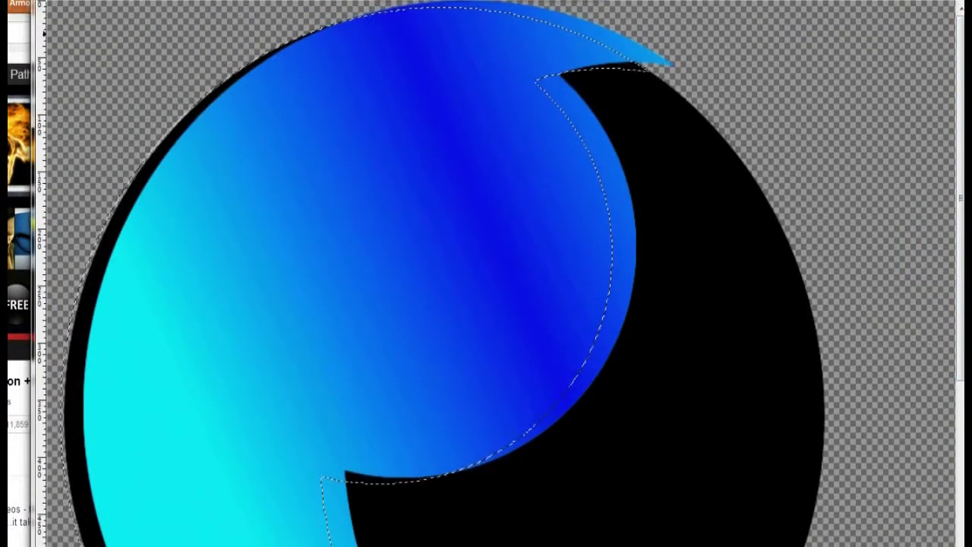
{"action": "key", "text": "alt+s"}
{"action": "key", "text": "n"}
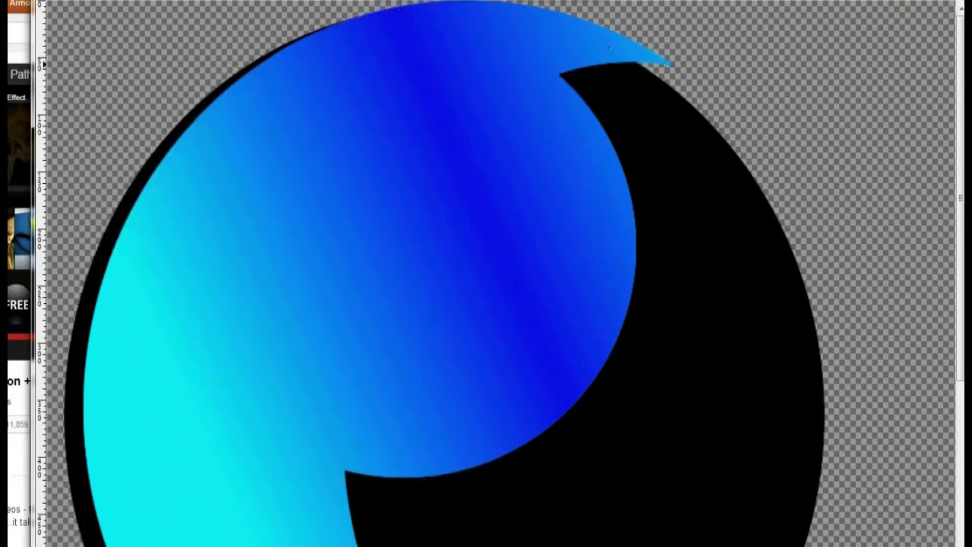
{"action": "mouse_move", "coordinate": [561, 72]}
{"action": "left_mouse_down"}
{"action": "mouse_move", "coordinate": [439, 29]}
{"action": "mouse_move", "coordinate": [328, 23]}
{"action": "left_mouse_up"}
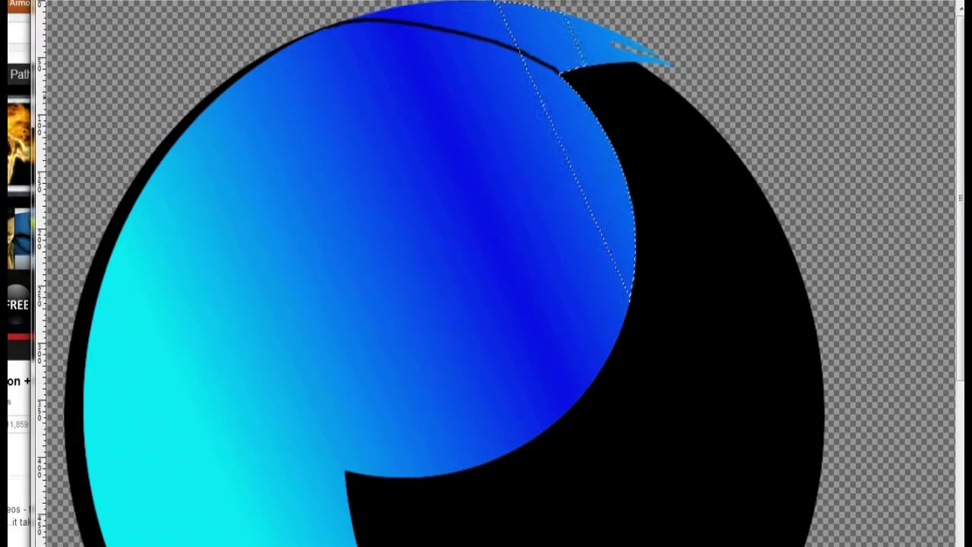
Step: Try to delete the separated tip by selecting blue areas of similar colour
{"action": "left_click_drag", "start_coordinate": [417, 6], "coordinate": [585, 379]}
{"action": "left_click_drag", "start_coordinate": [357, 7], "coordinate": [546, 429]}
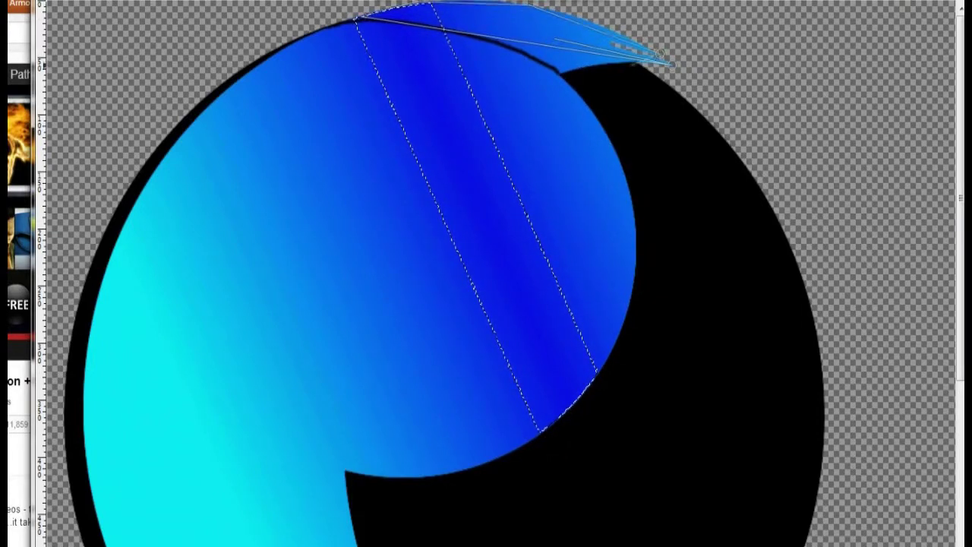
{"action": "key", "text": "Delete"}
{"action": "key", "text": "ctrl+z"}
{"action": "key", "text": "ctrl+d"}
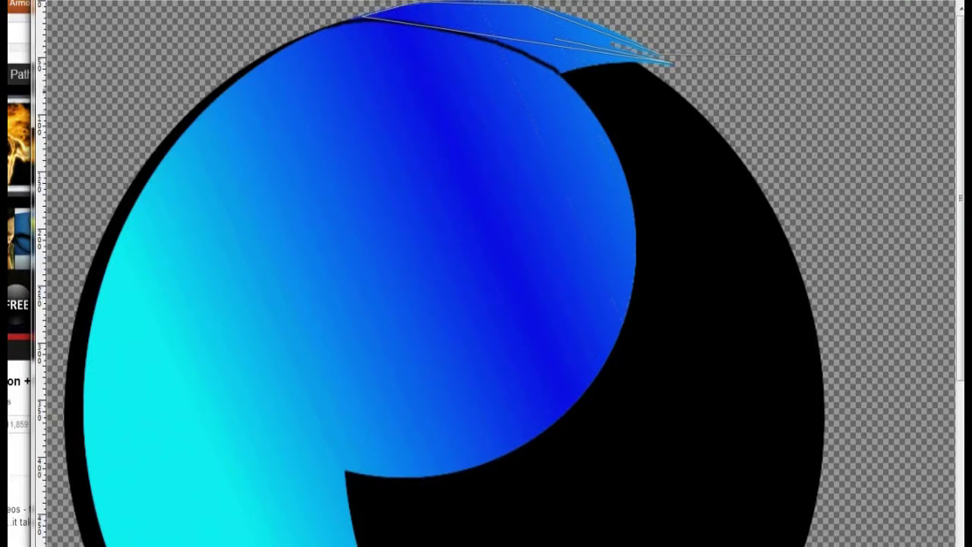
Step: Outline the separated tip of the blue shape and remove it, leaving a rounded upper end
{"action": "key", "text": "shift+v"}
{"action": "key", "text": "alt+s"}
{"action": "left_click", "coordinate": [121, 53]}
{"action": "key", "text": "shift+ctrl+n"}
{"action": "key", "text": "Return"}
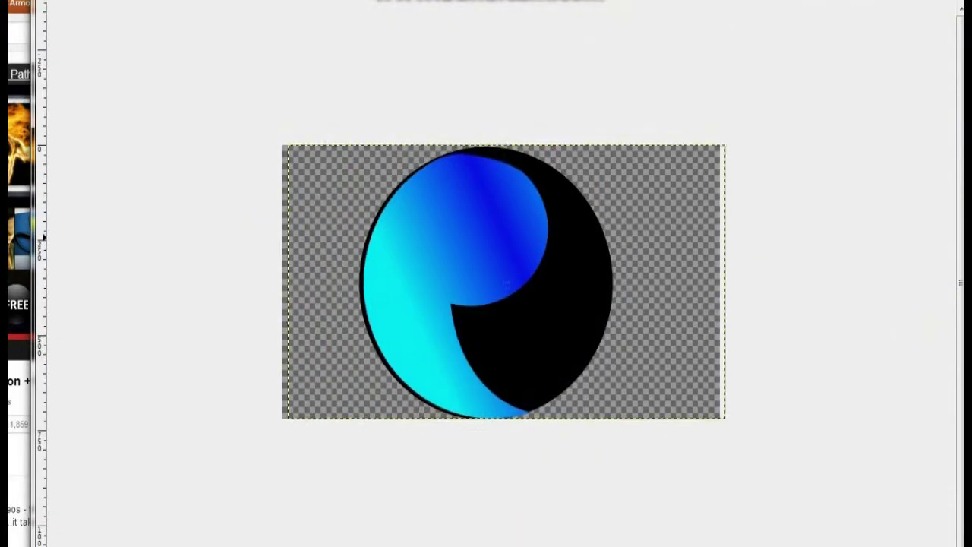
Step: Duplicate the blue gradient layer and rotate the copy 180° to form the opposite half of the circle
{"action": "right_click", "coordinate": [498, 238]}
{"action": "mouse_move", "coordinate": [526, 327]}
{"action": "left_click", "coordinate": [631, 337]}
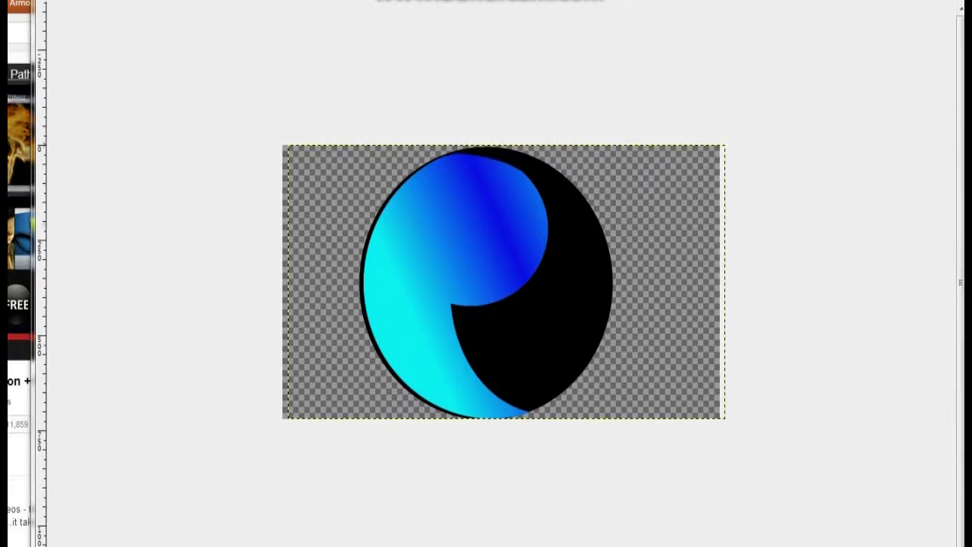
{"action": "key", "text": "alt+l"}
{"action": "mouse_move", "coordinate": [211, 158]}
{"action": "left_click", "coordinate": [386, 239]}
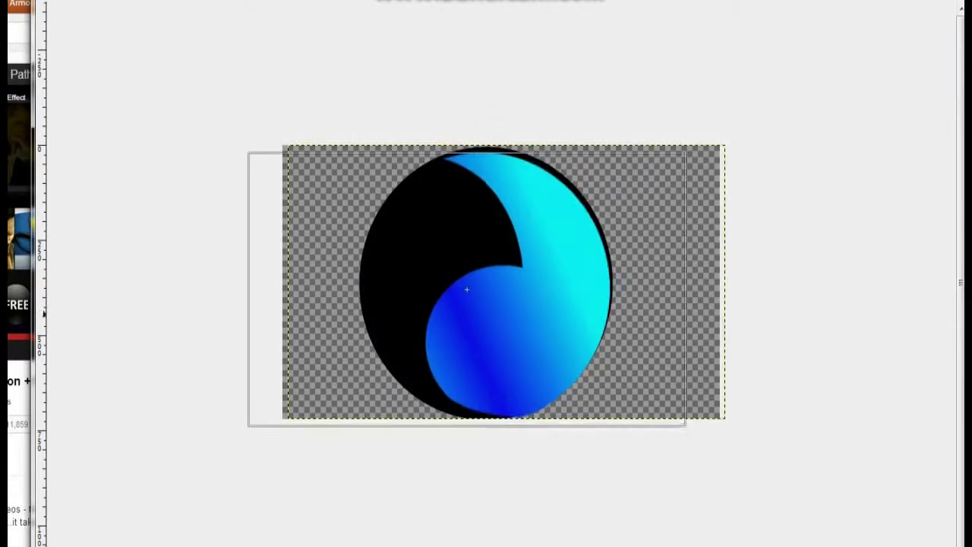
Step: Limit the fill to the rotated shape and recolour it with a red (f60606) to orange gradient, red at its upper end
{"action": "type", "text": "f60606"}
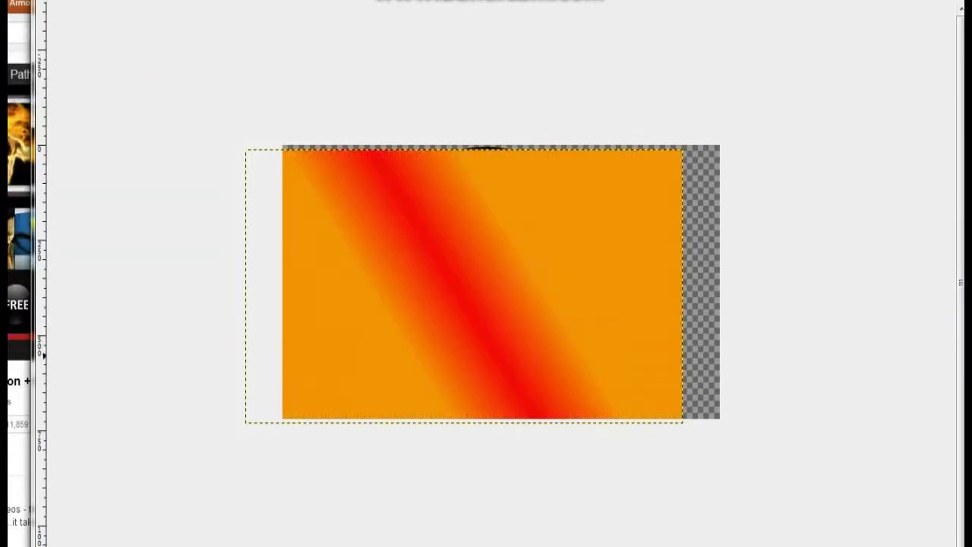
{"action": "key", "text": "ctrl+z"}
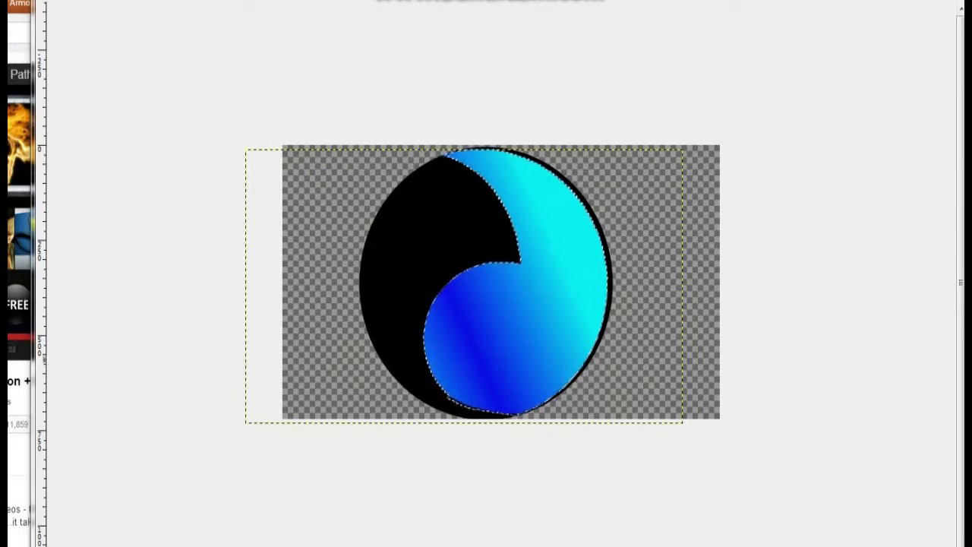
{"action": "left_click_drag", "start_coordinate": [562, 171], "coordinate": [456, 367]}
{"action": "key", "text": "ctrl+z"}
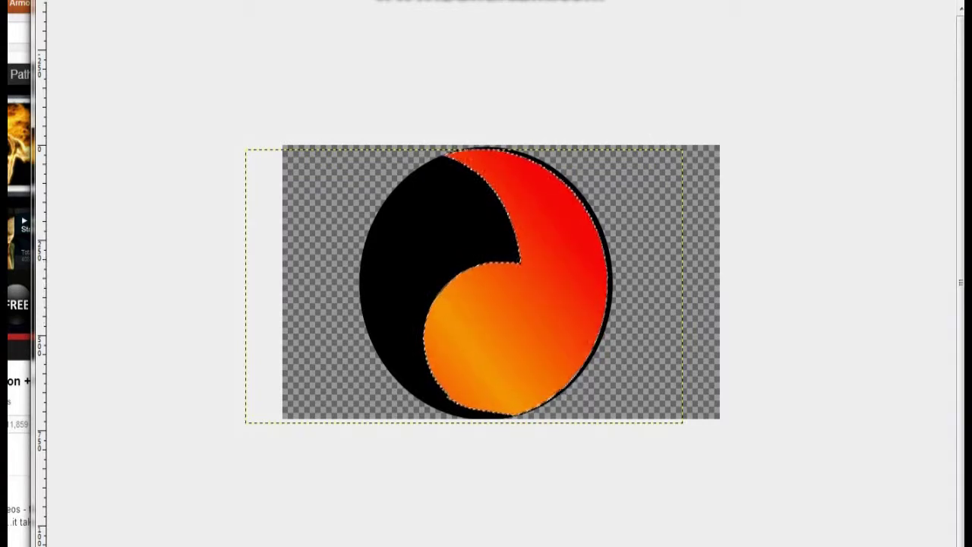
{"action": "key", "text": "ctrl+z"}
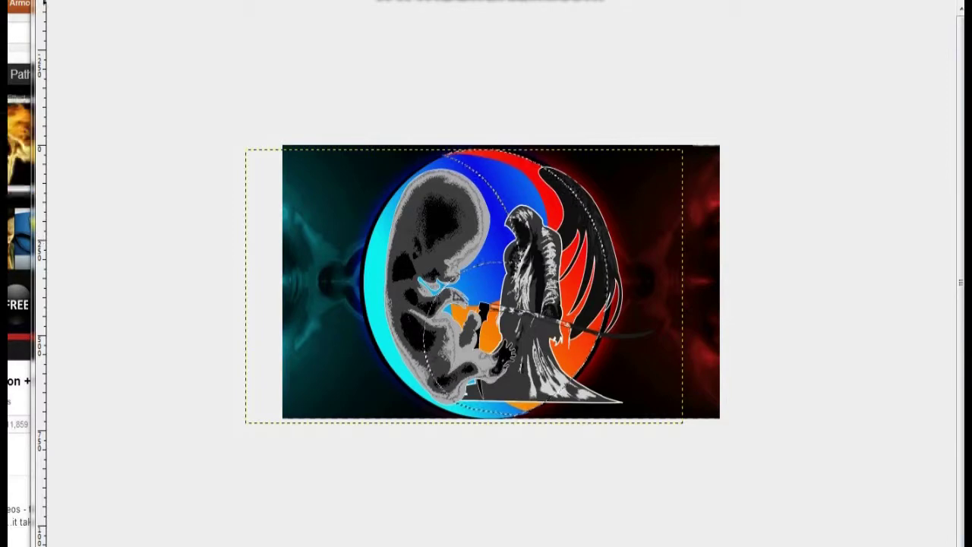
Step: Select the orange gap in the scythe handle between the black blade mount and the reaper's robe
{"action": "key", "text": "2"}
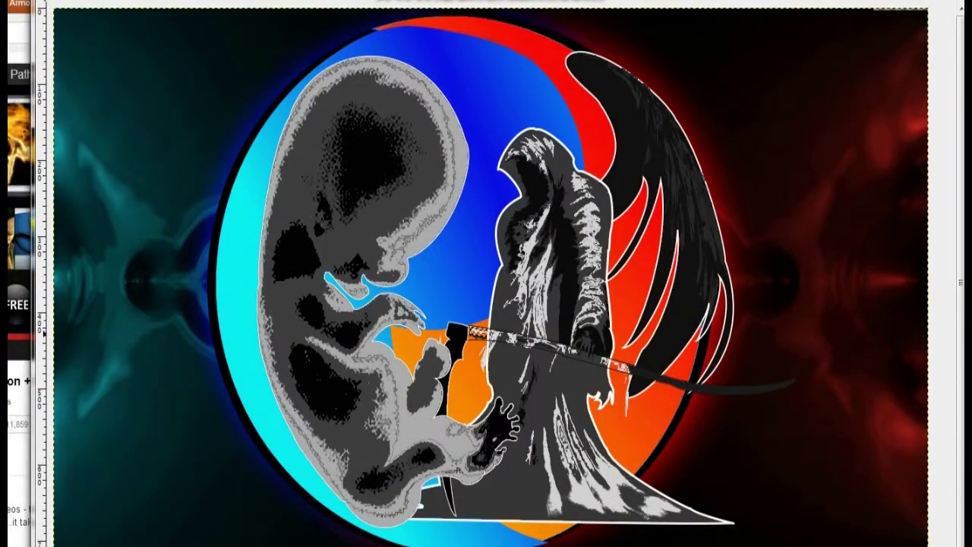
{"action": "key", "text": "plus"}
{"action": "key", "text": "plus"}
{"action": "key", "text": "plus"}
{"action": "key", "text": "plus"}
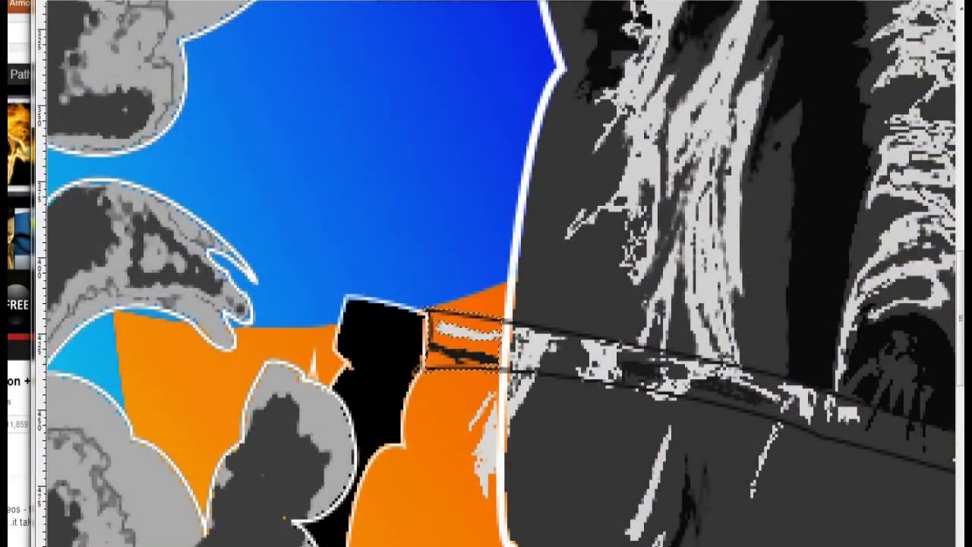